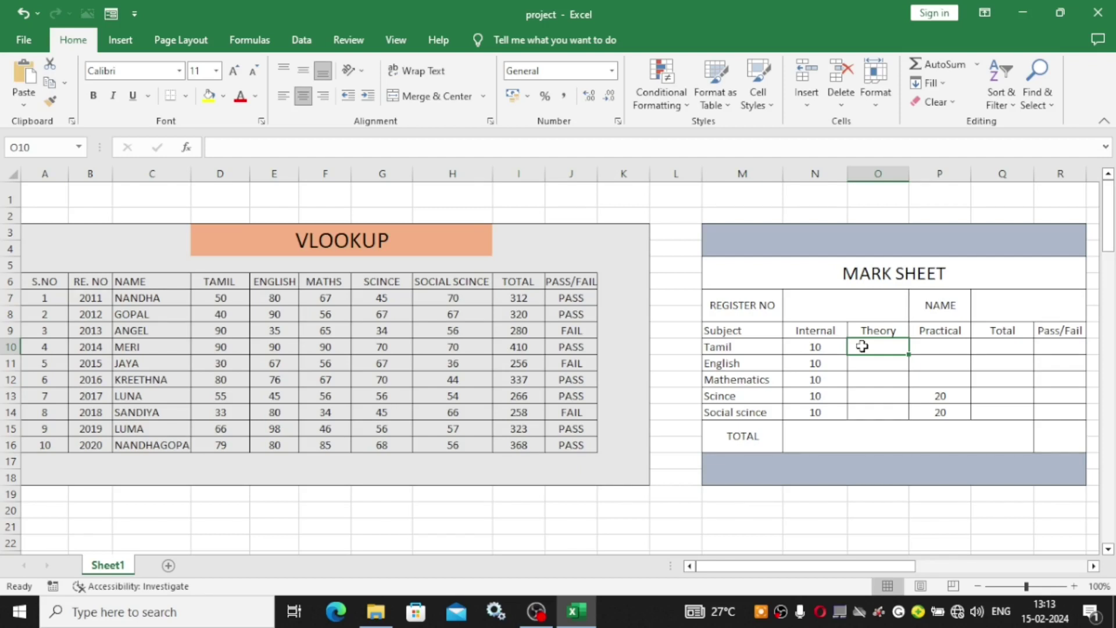
Examine the mark sheet's register number and name fields and the Internal, Theory, Practical, Total and Pass/Fail columns of the Tamil row
left_click(811, 310)
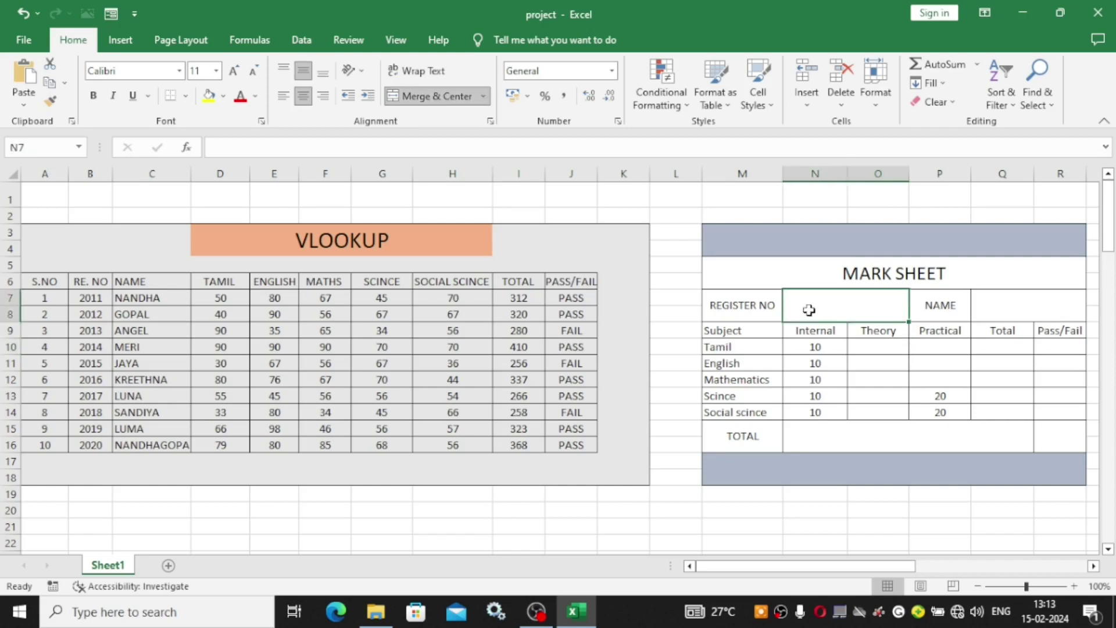
left_click(1015, 307)
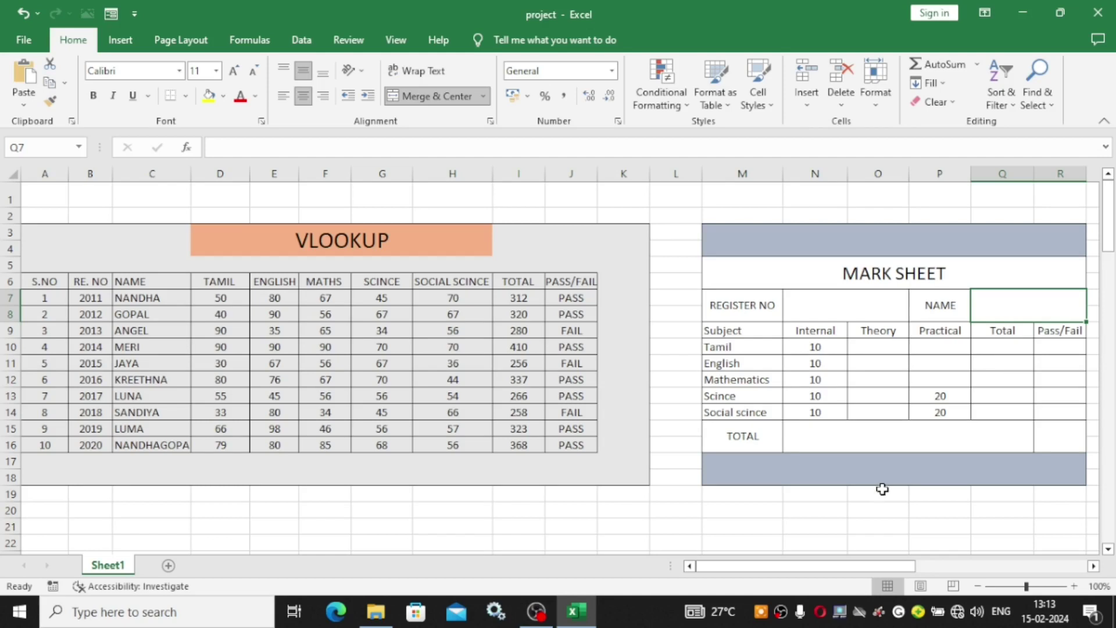
left_click(814, 351)
left_click(868, 355)
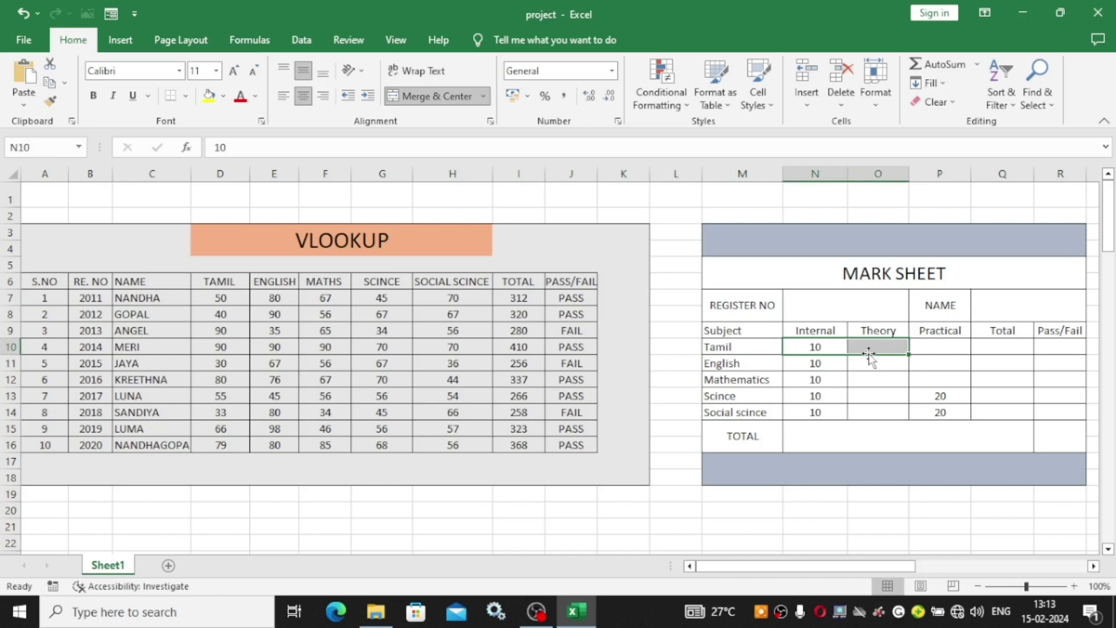
left_click(919, 353)
left_click(1001, 351)
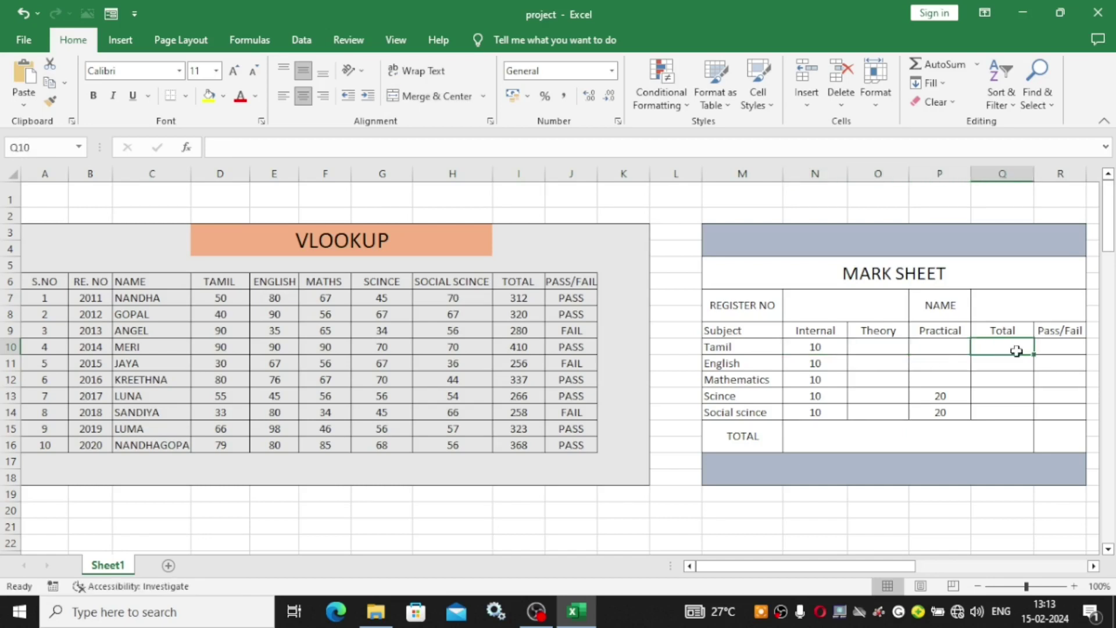
left_click(1058, 359)
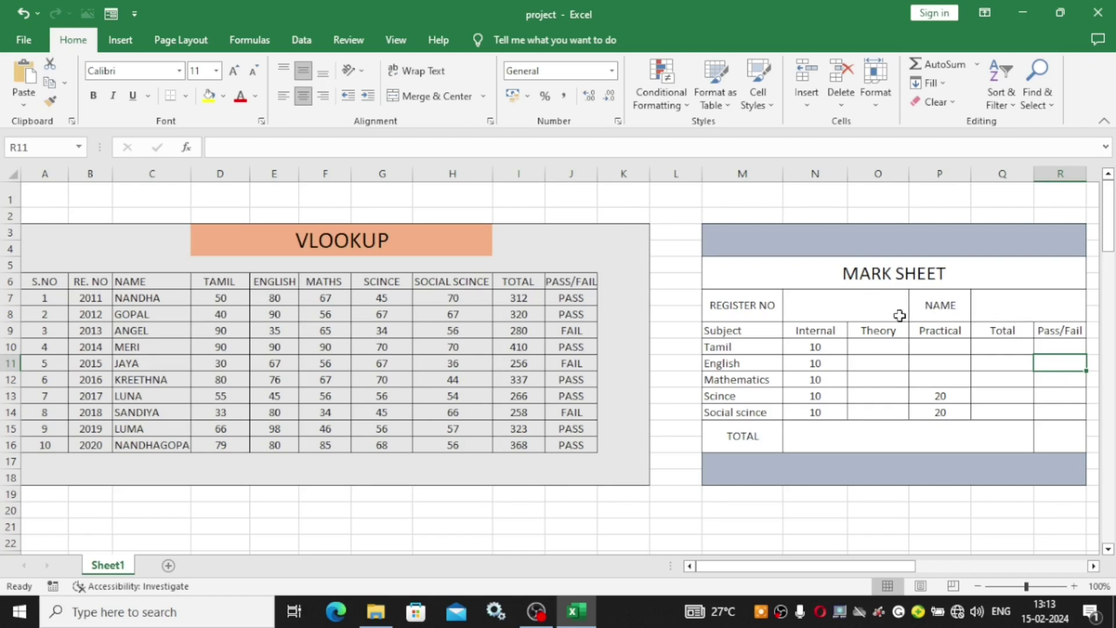
Enter =VLOOKUP(N7,B6:J16,2,) in the mark sheet's NAME value cell Q7 to retrieve the student's name
double_click(1018, 309)
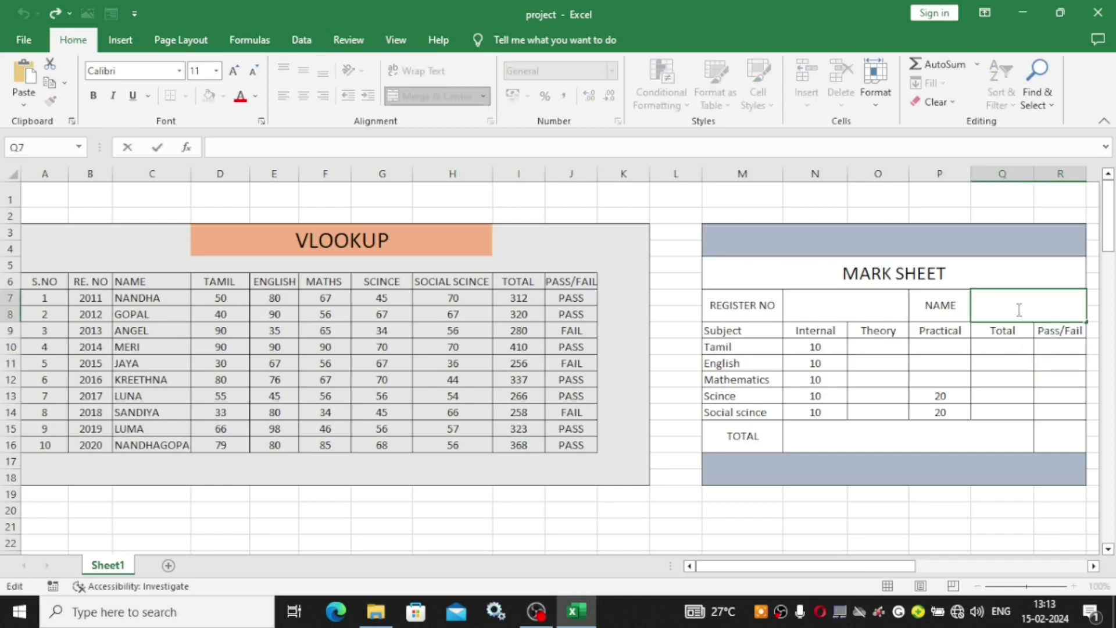
type("=VLOOKUP(")
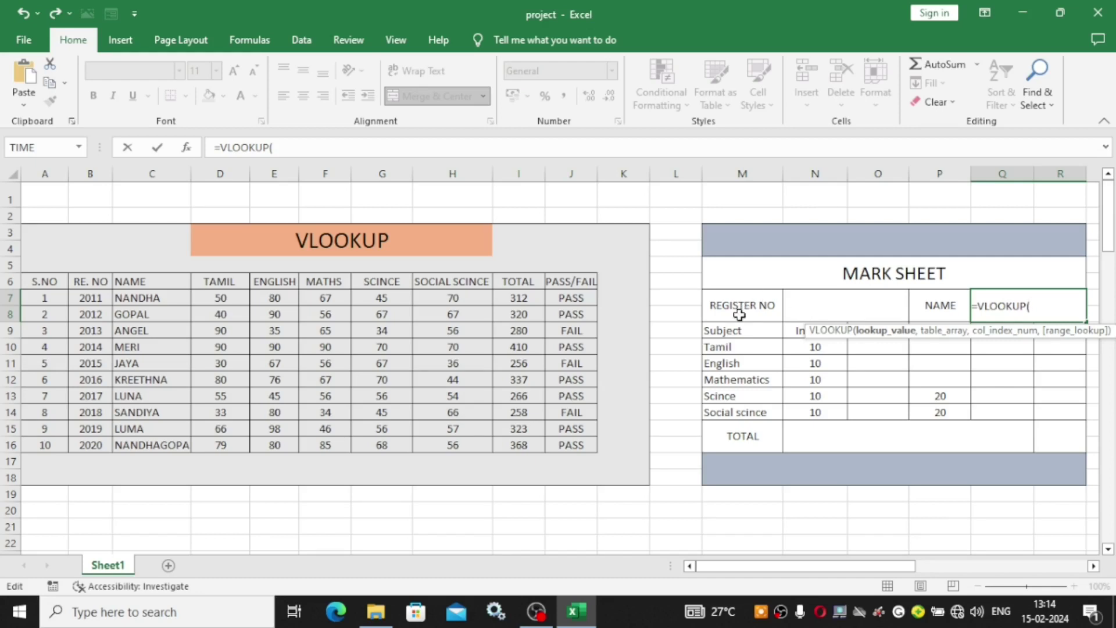
left_click(819, 310)
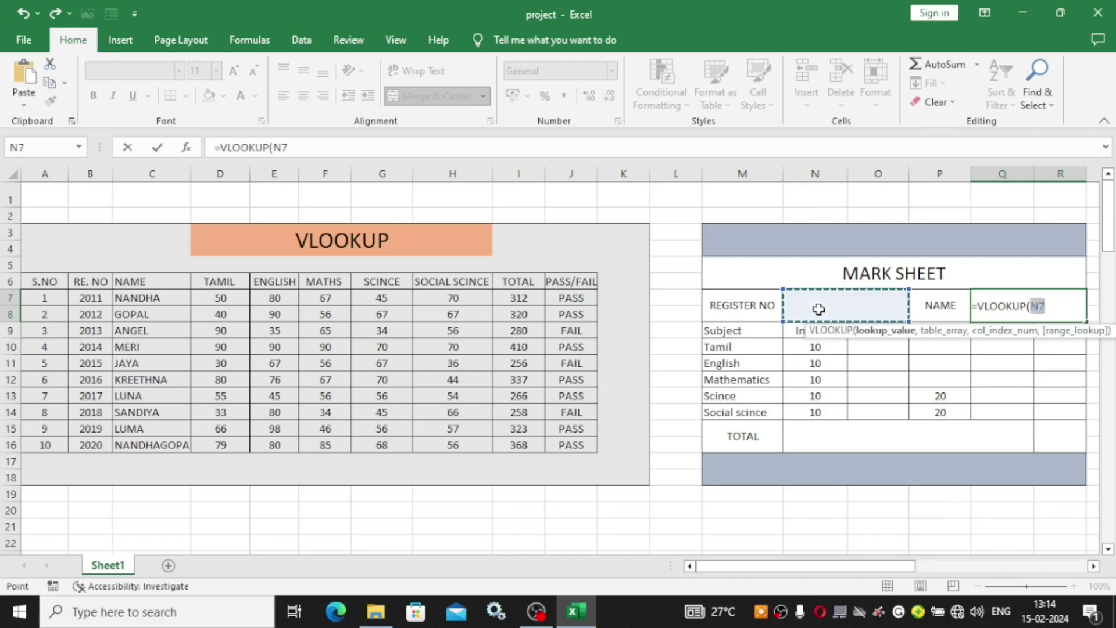
type(",")
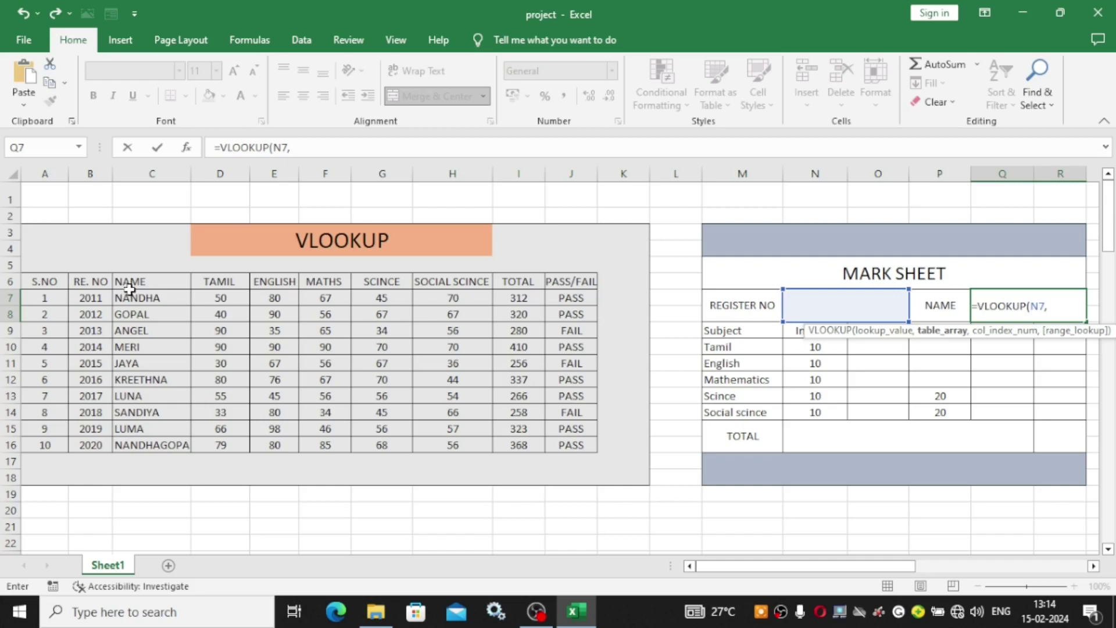
left_click_drag(89, 283, 594, 449)
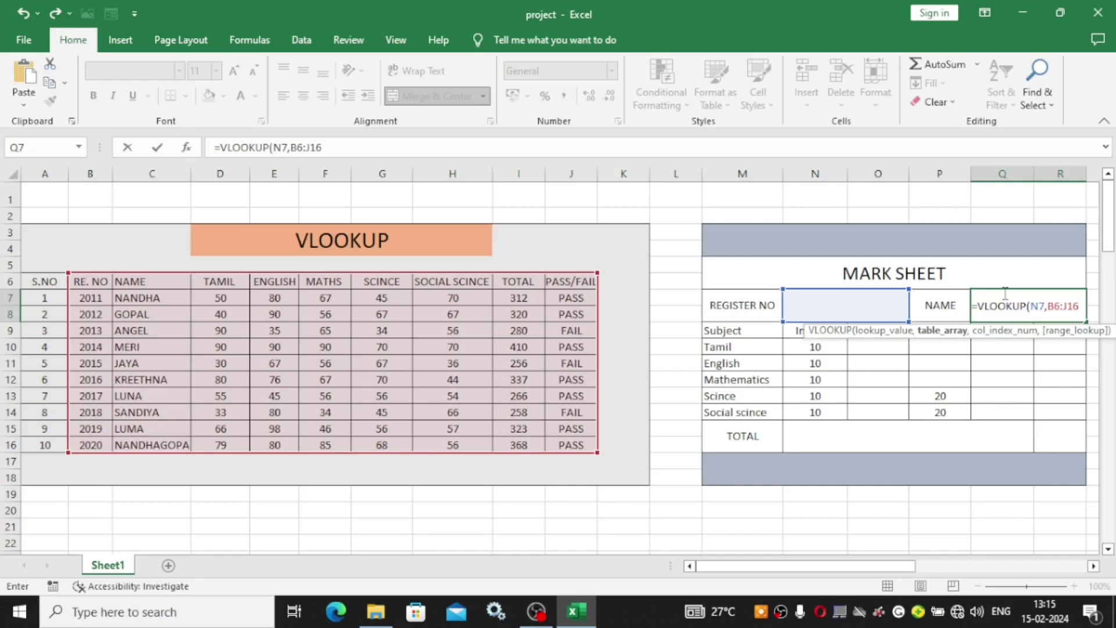
type(",")
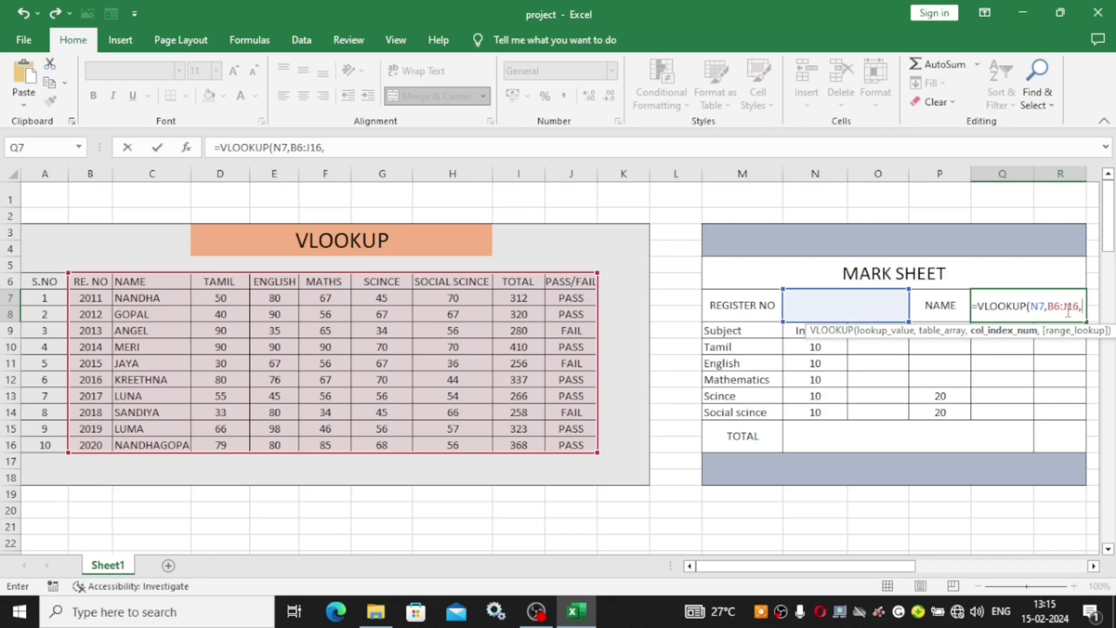
type("2")
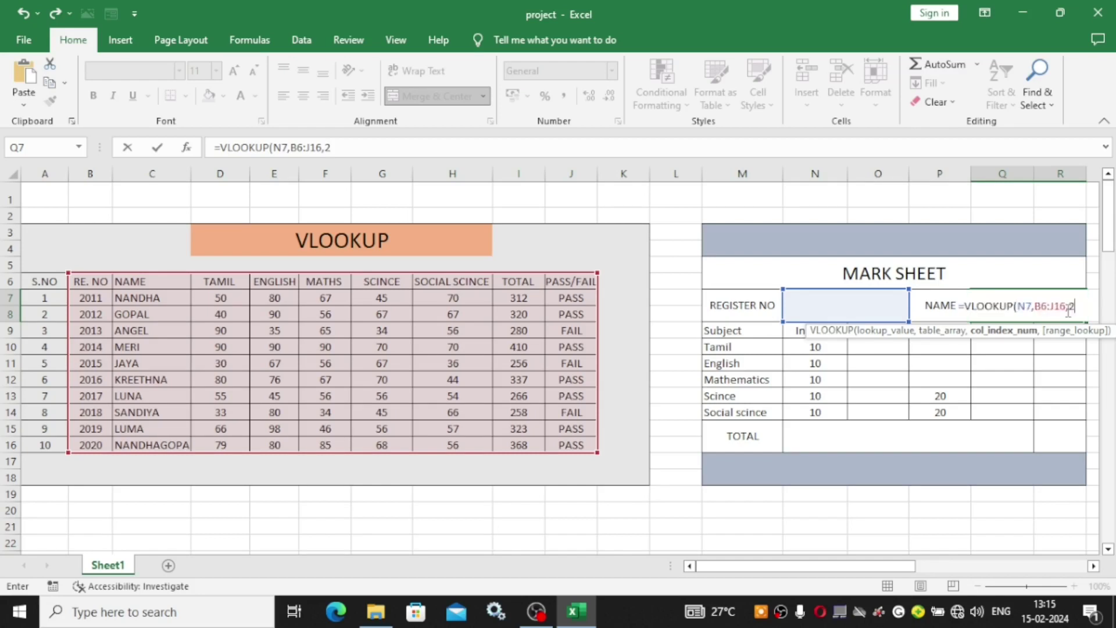
type(",")
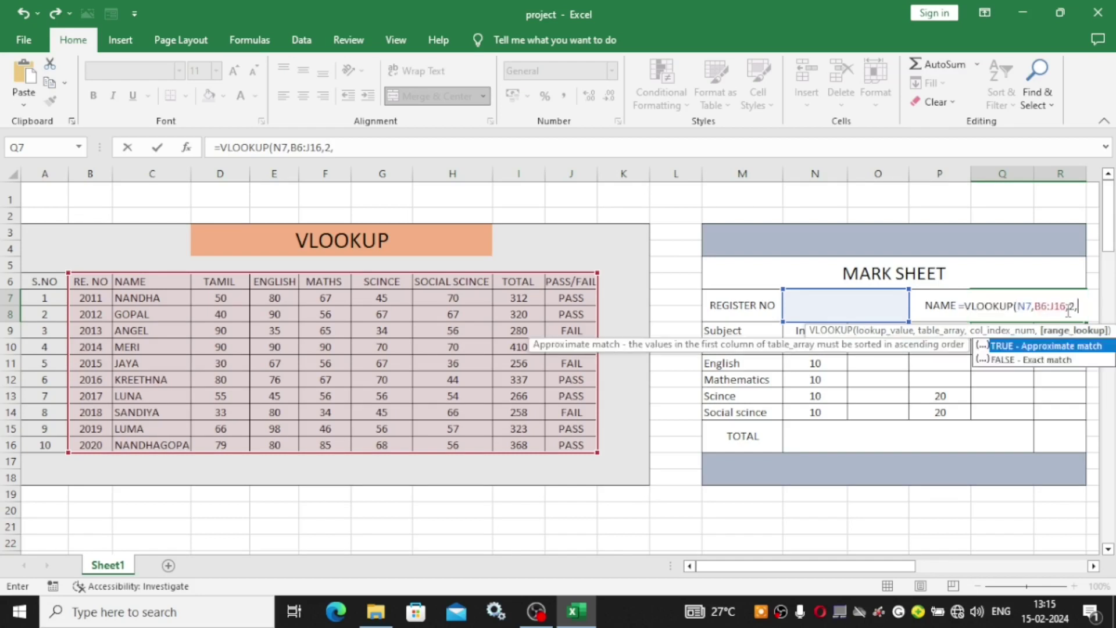
key("Down")
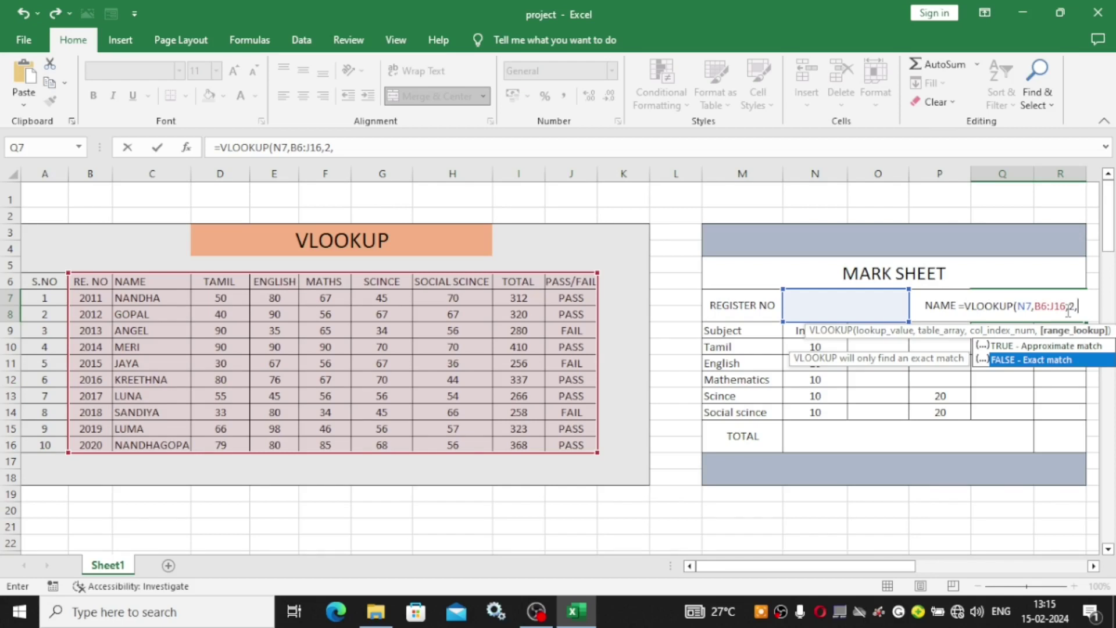
key("Return")
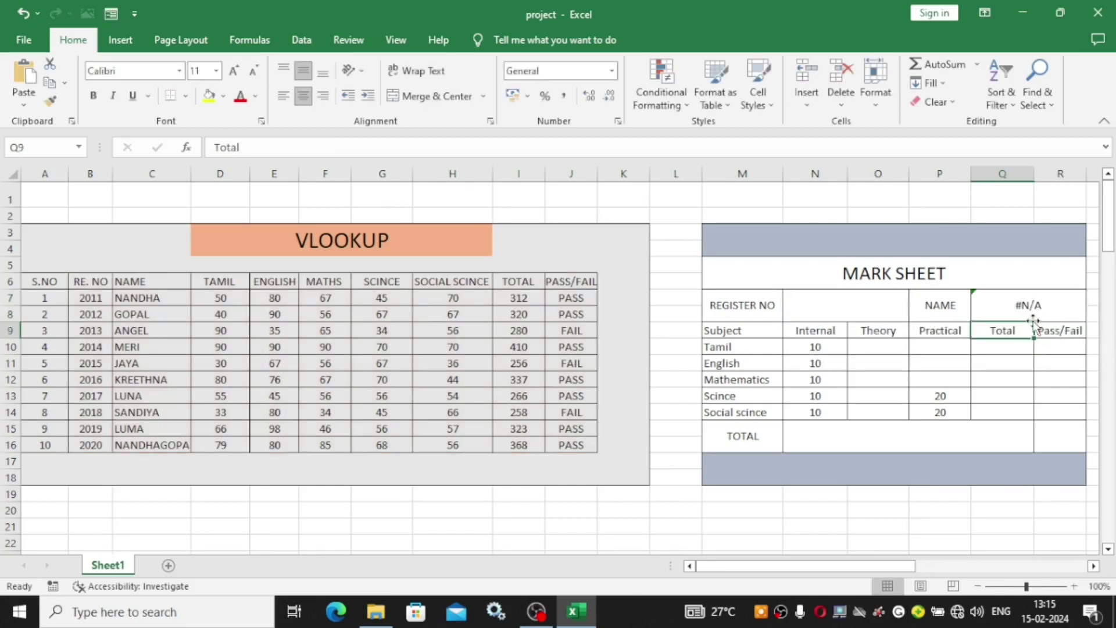
Test the name lookup by entering the register number of the student with S.NO 1 in cell N7
left_click(843, 309)
double_click(844, 310)
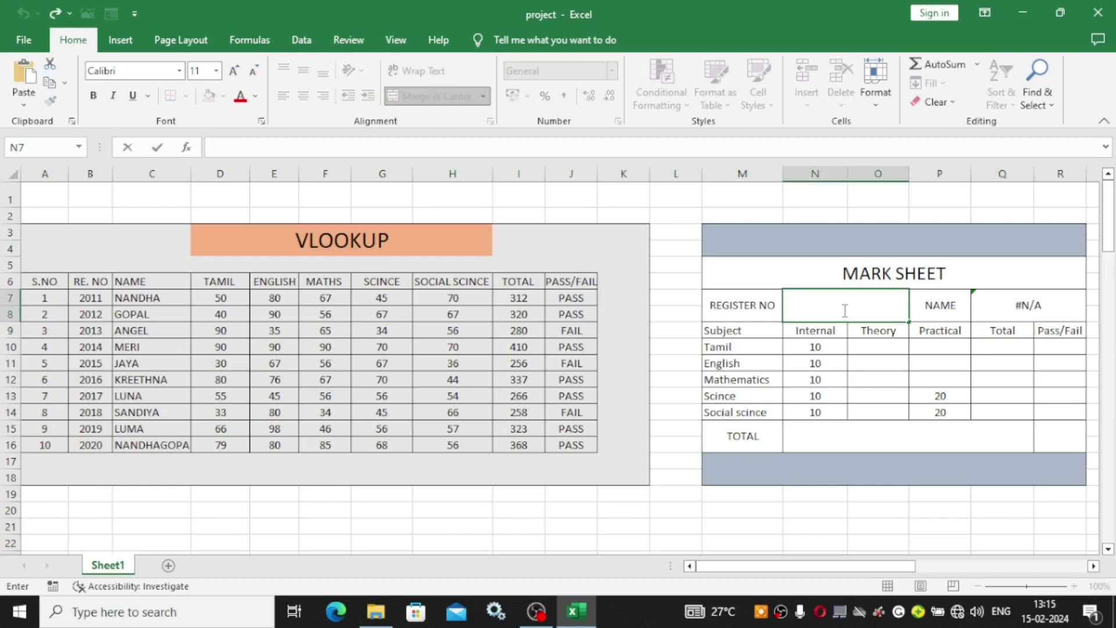
type("2011")
key("Return")
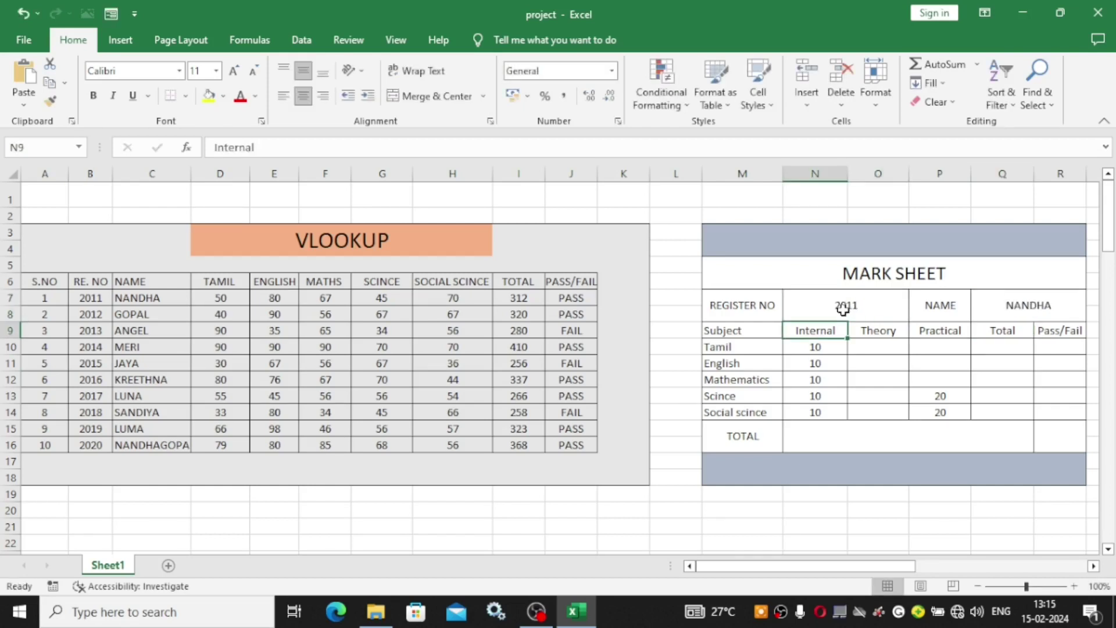
Change the register number in N7 to that of the student with S.NO 8 and compare the retrieved name with the table row
double_click(876, 303)
key("BackSpace")
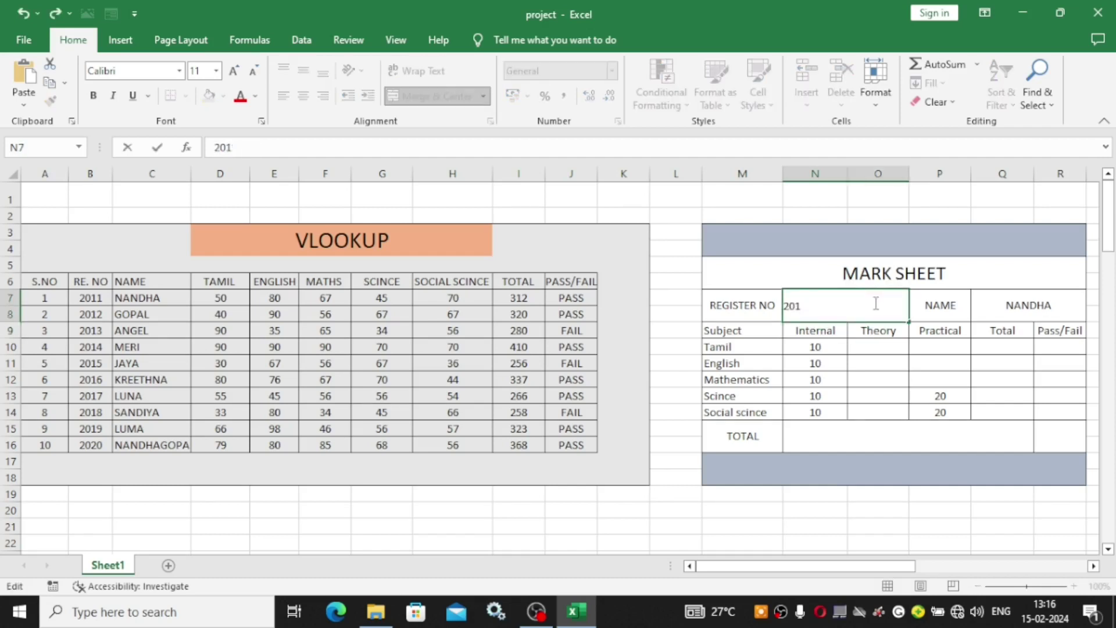
type("8")
key("Return")
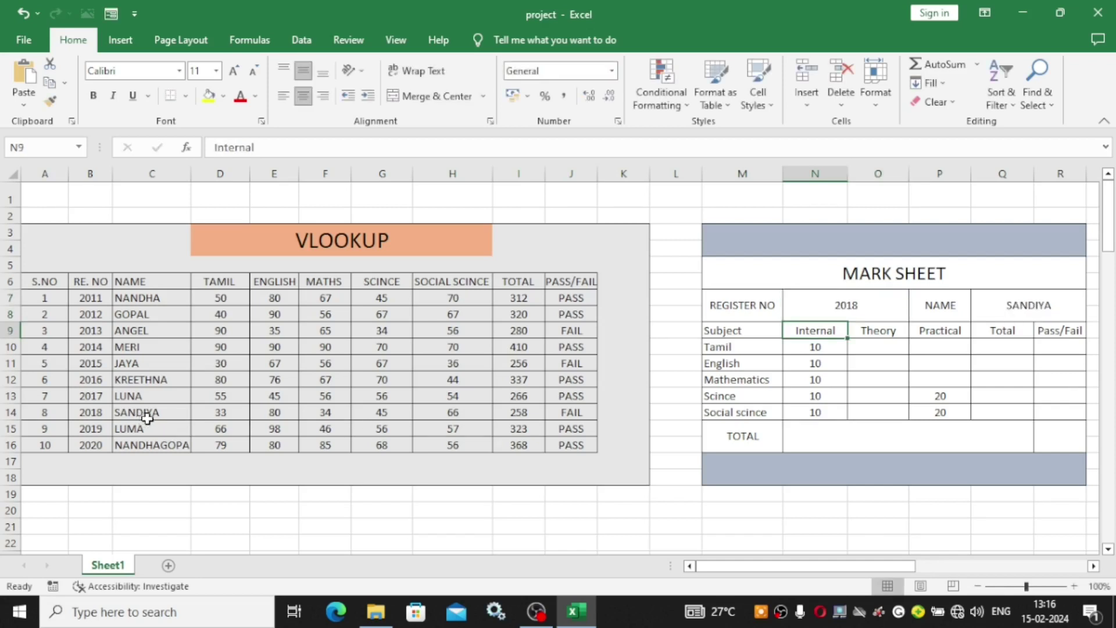
left_click(864, 307)
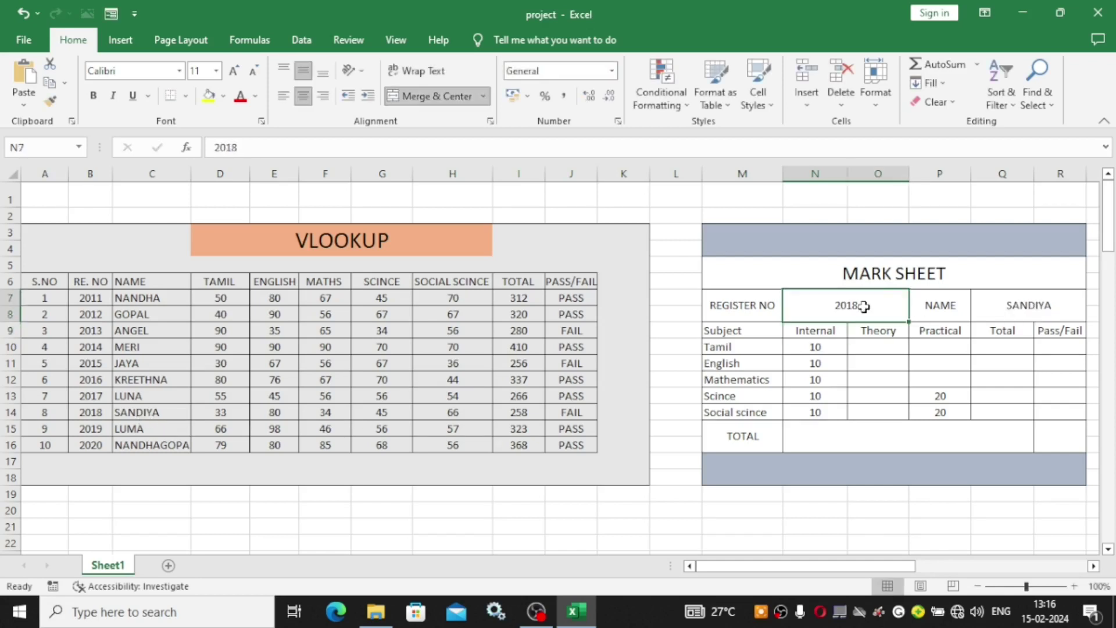
left_click(1011, 308)
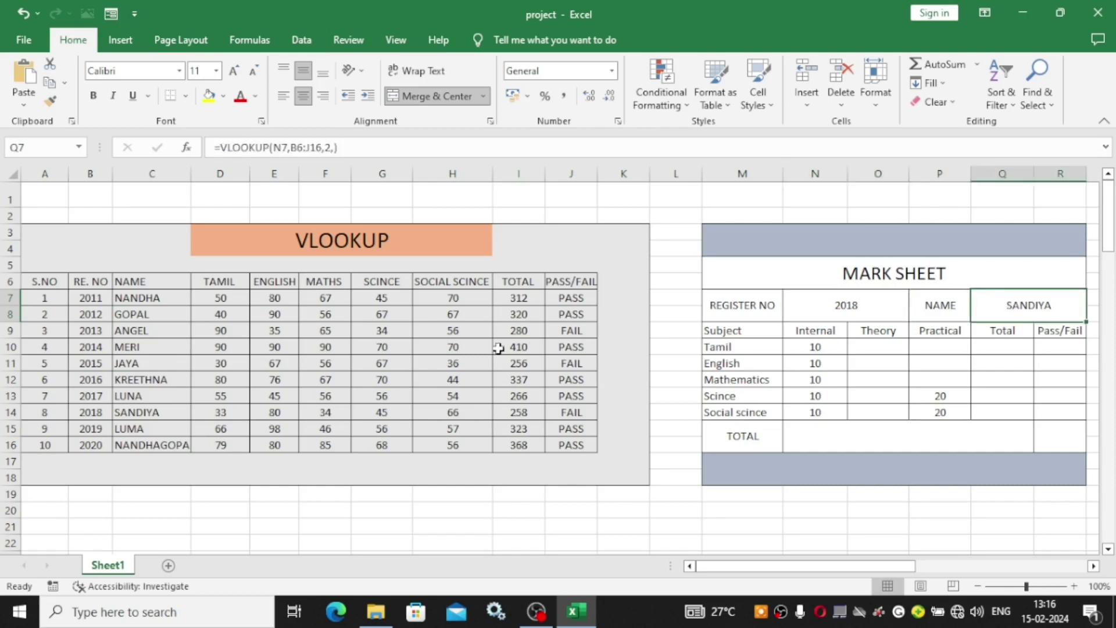
left_click(92, 414)
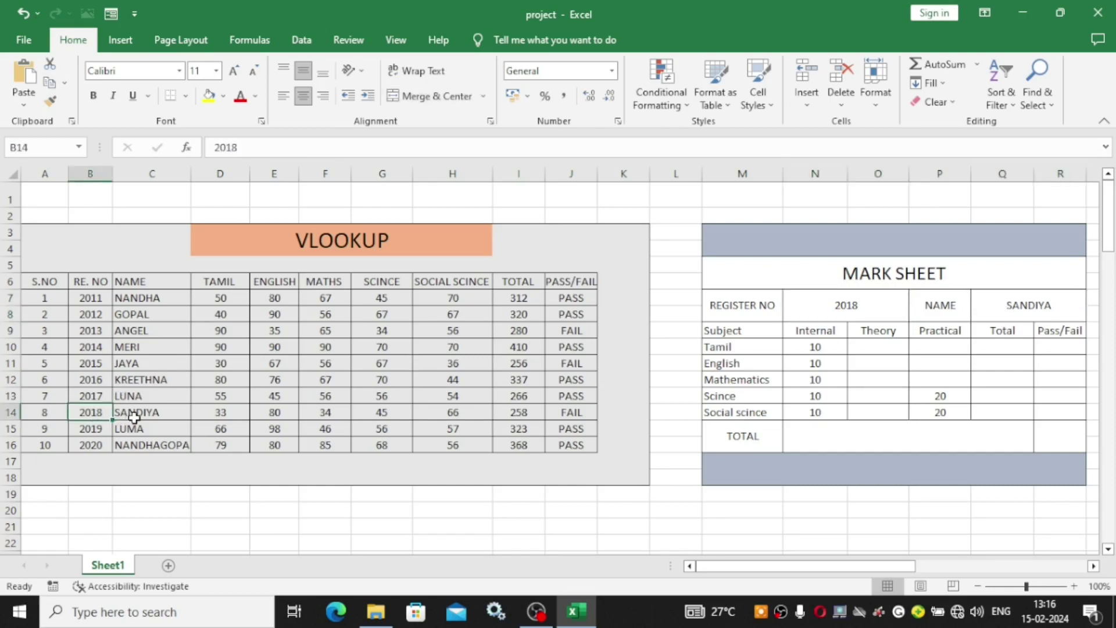
left_click(132, 417)
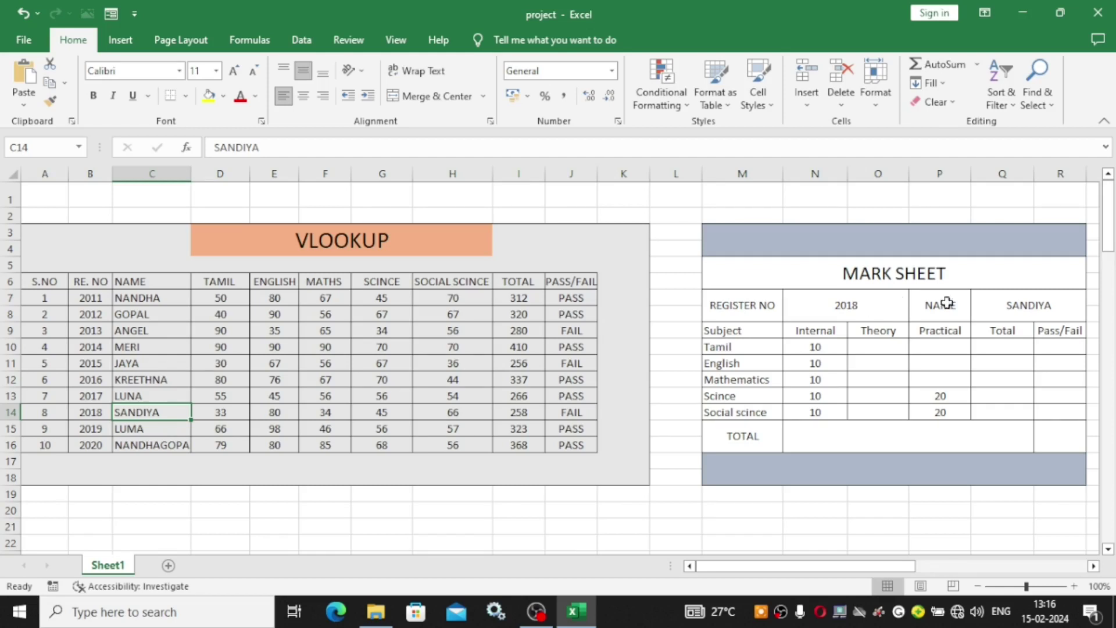
Copy the full VLOOKUP formula text from the mark sheet's NAME value cell Q7, leaving the formula unchanged
double_click(1059, 302)
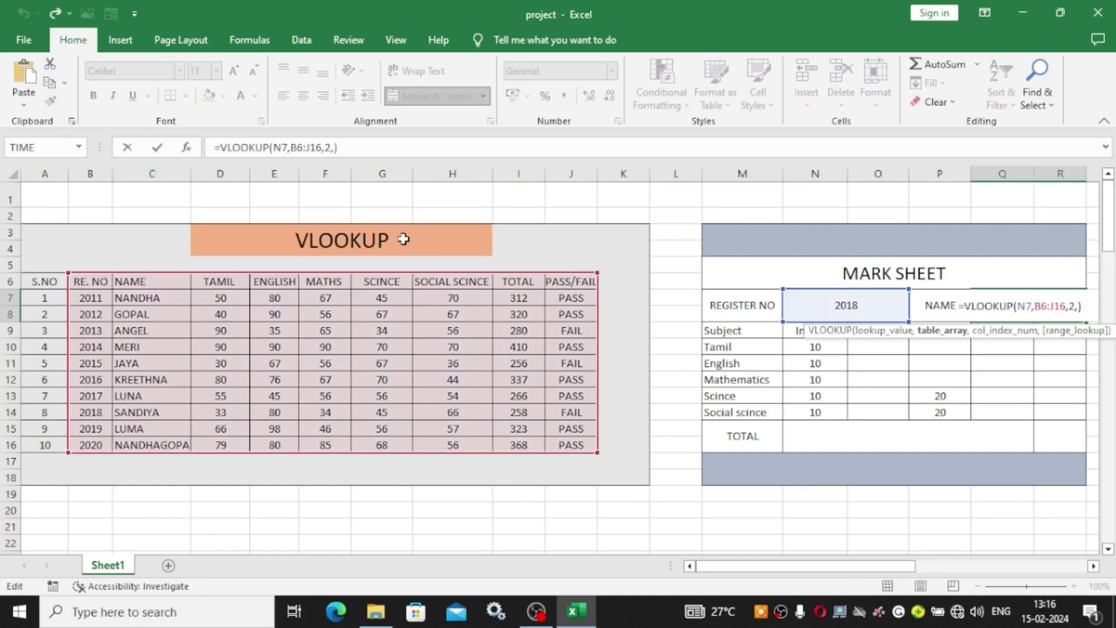
left_click_drag(353, 147, 185, 120)
key("ctrl+c")
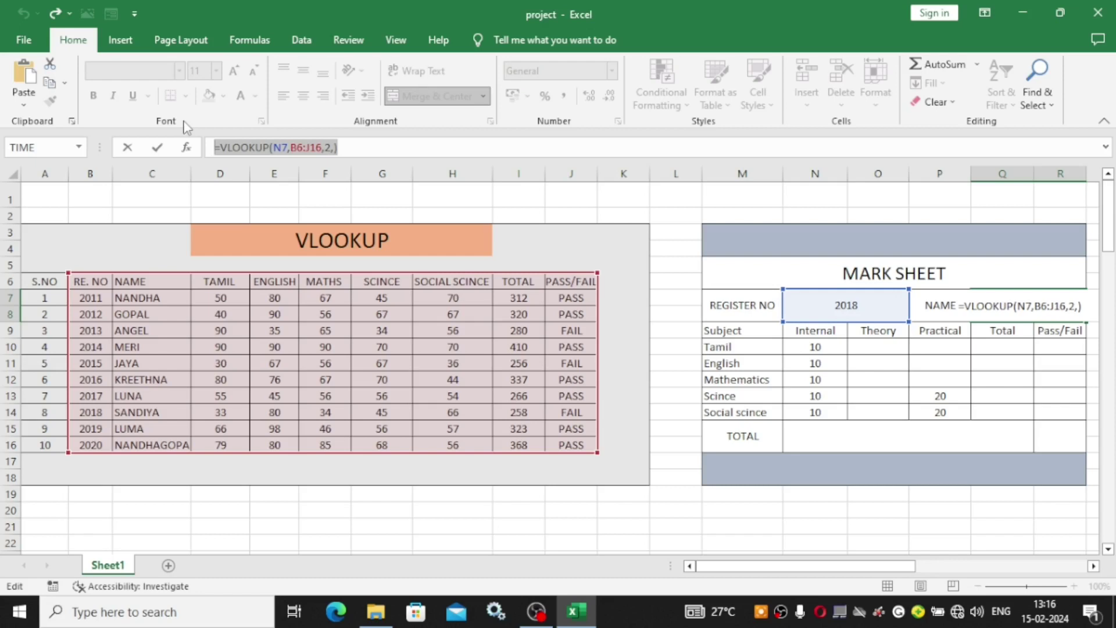
key("Return")
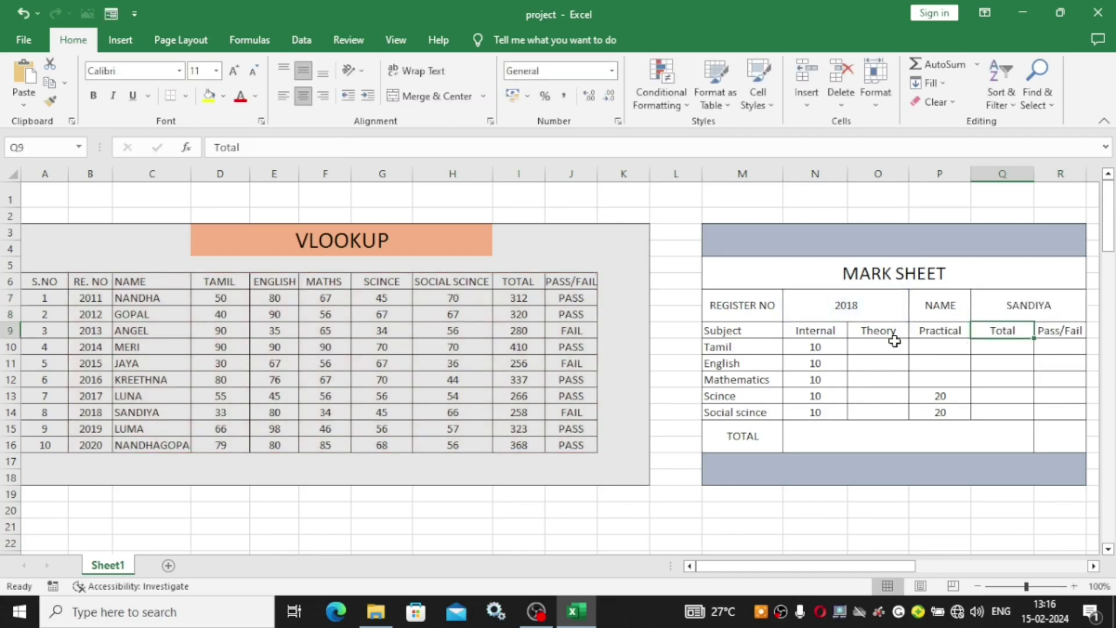
Paste the copied VLOOKUP formula into the Tamil Theory cell O10 and set its column index to 3
double_click(887, 347)
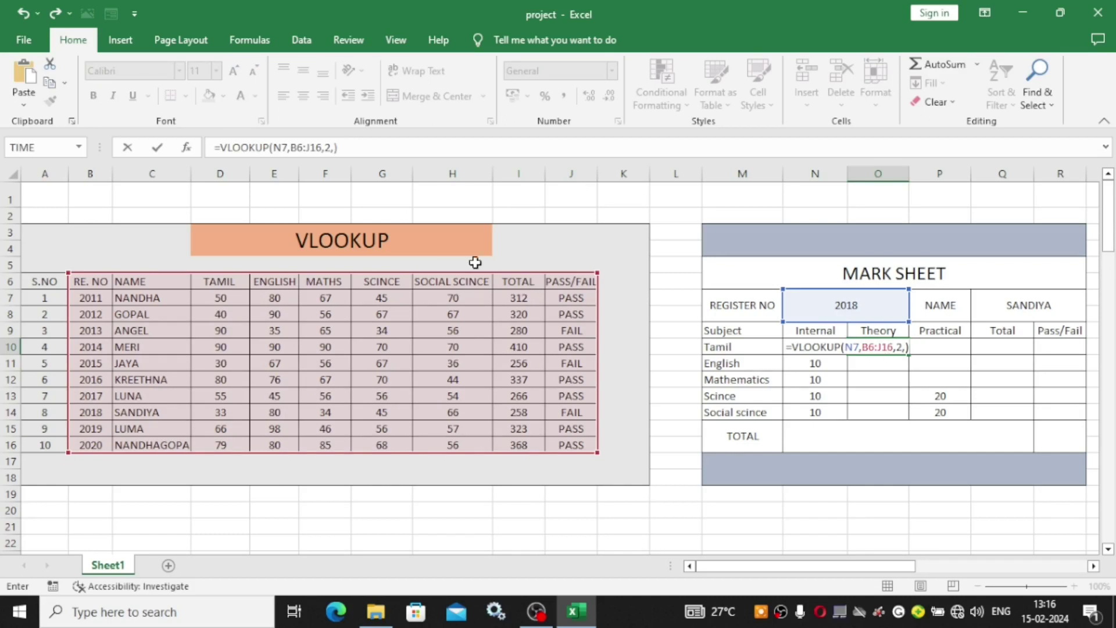
left_click(334, 147)
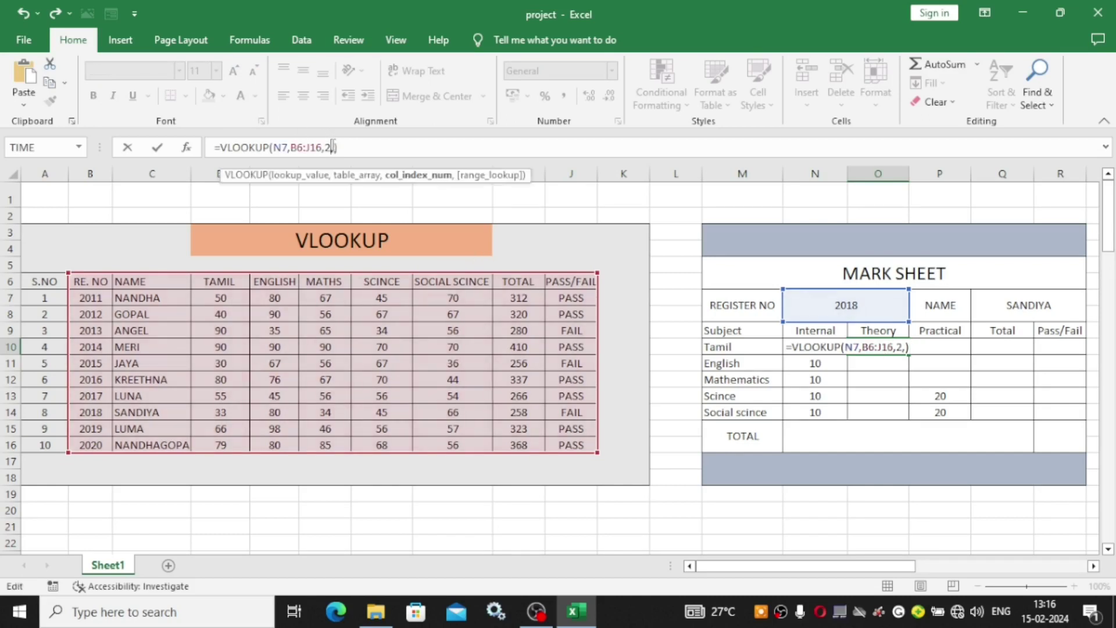
key("BackSpace")
type("3")
key("Return")
Paste the copied VLOOKUP formula into the English Theory cell O11 and set its column index to 4
left_click(333, 147)
key("ctrl+v")
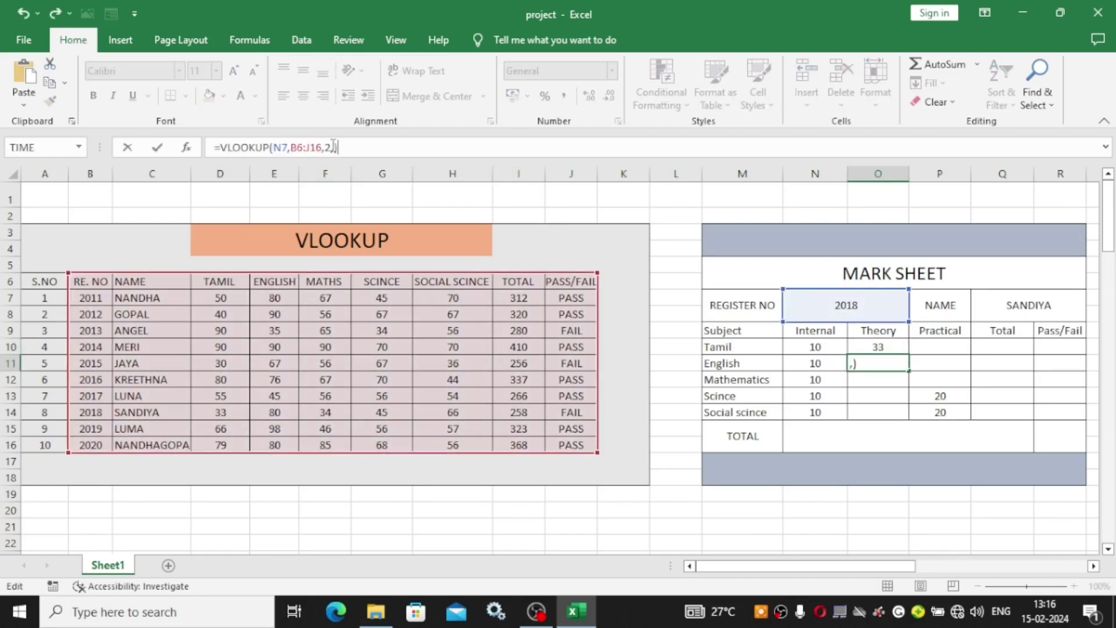
left_click(332, 147)
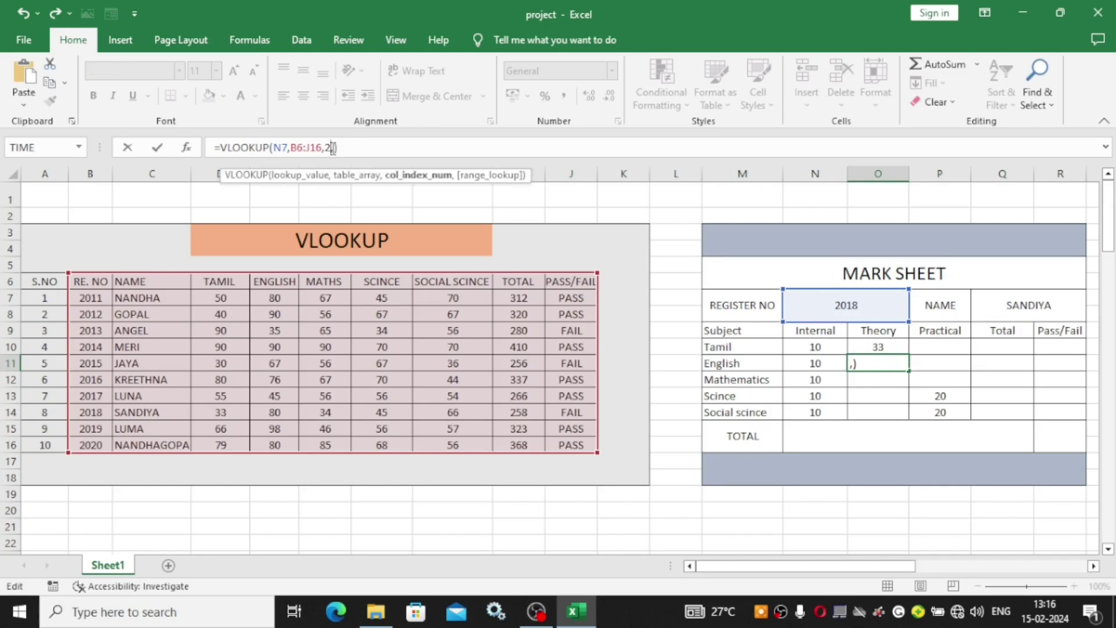
type(",4")
key("Return")
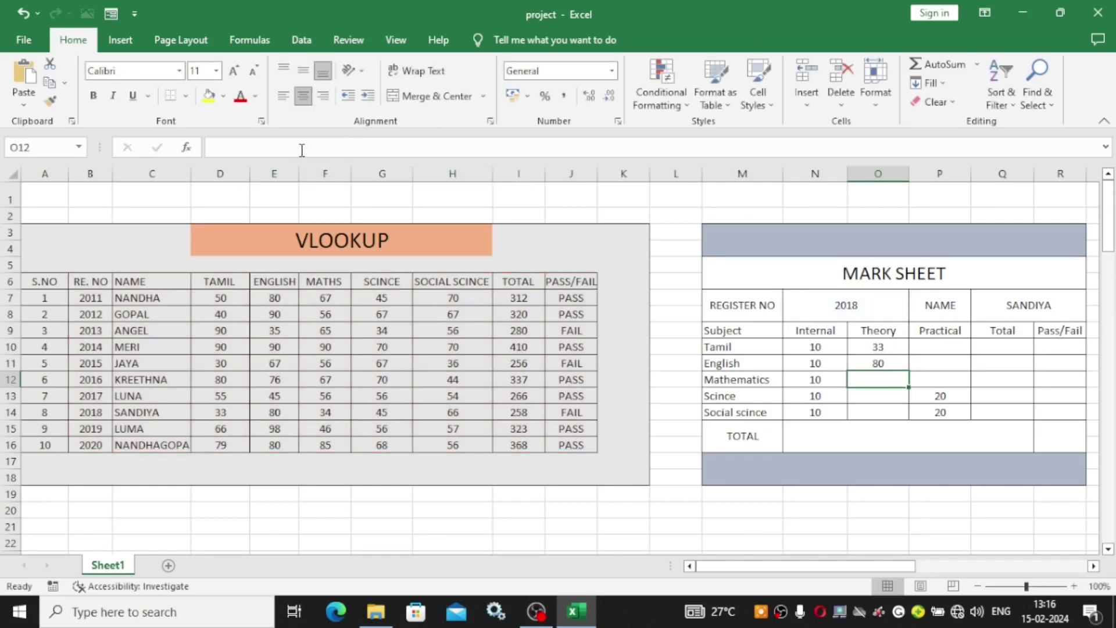
Paste the copied VLOOKUP formula into the Mathematics Theory cell O12 and set its column index to 5
left_click(298, 147)
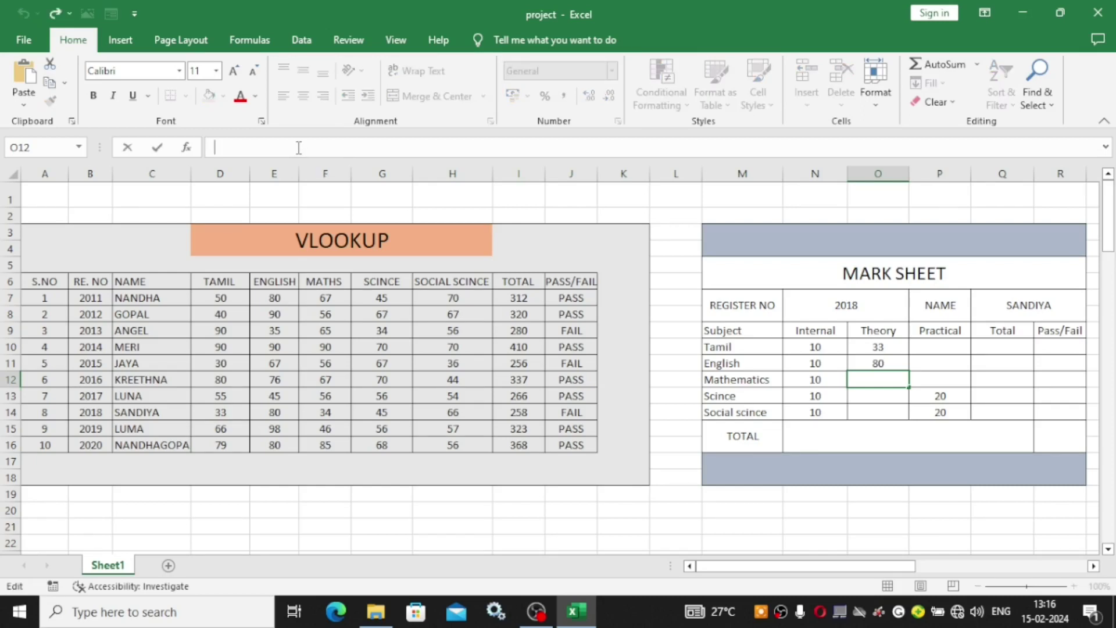
key("ctrl+v")
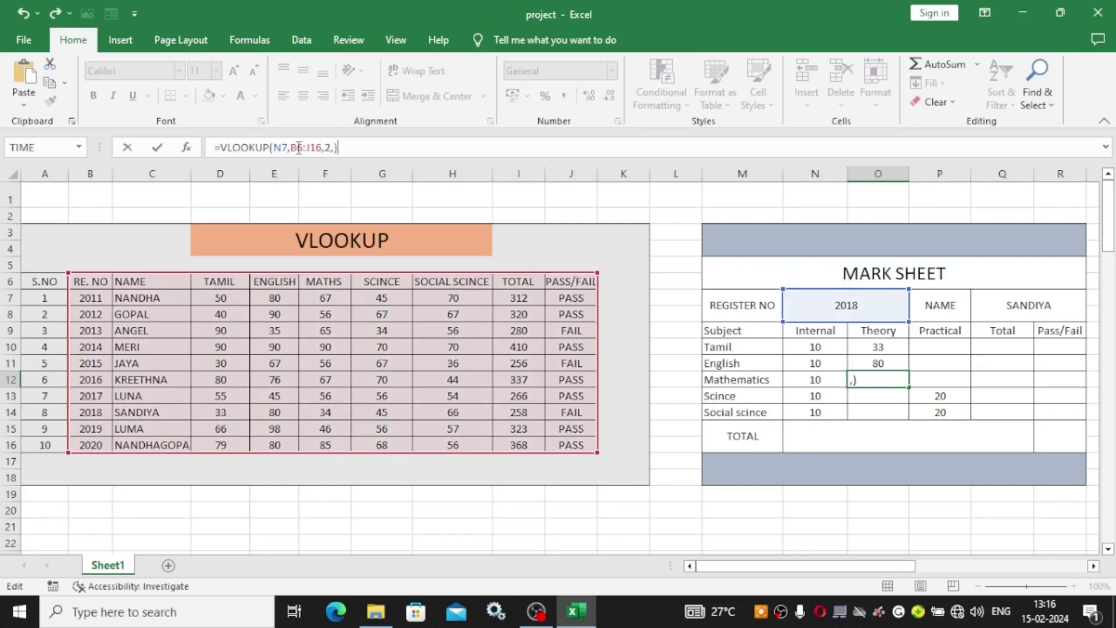
left_click(329, 147)
key("BackSpace")
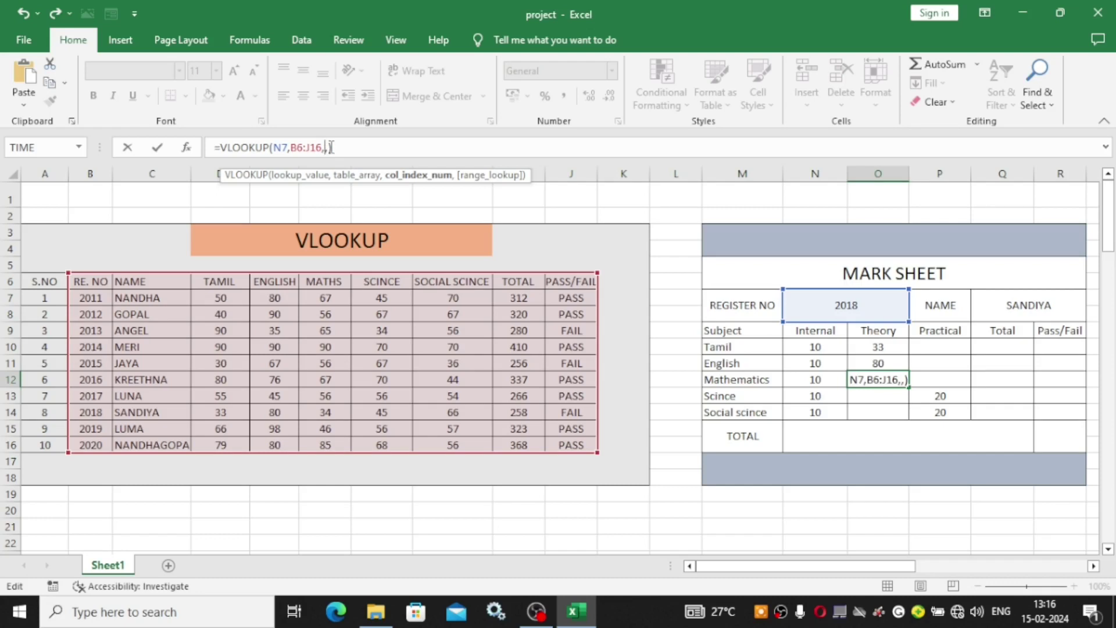
type("5")
key("Return")
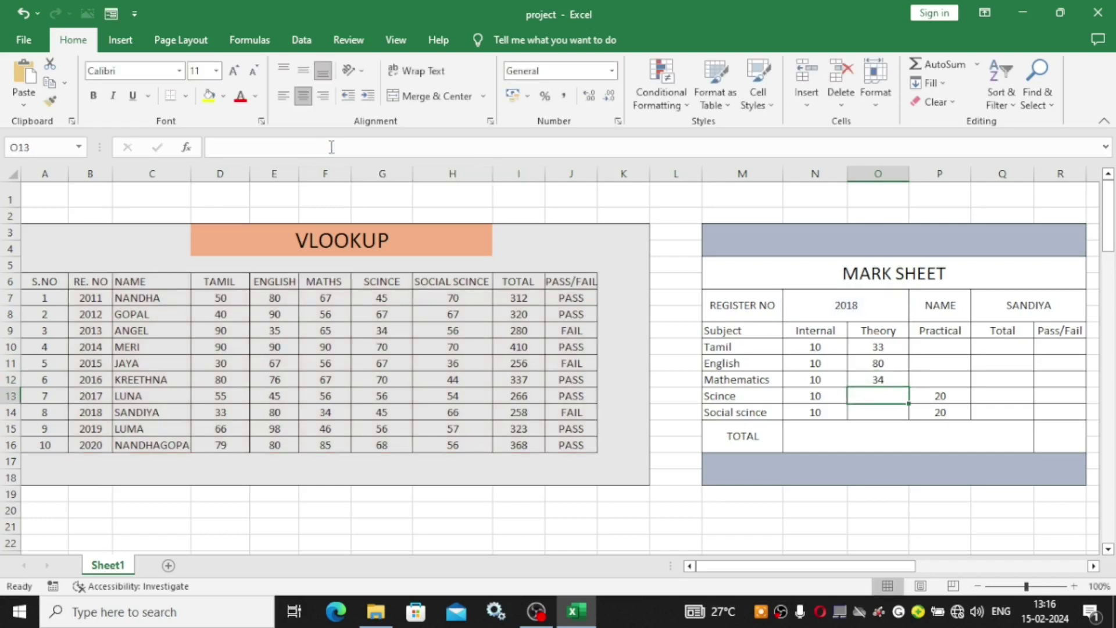
Paste the copied VLOOKUP formula into the Scince Theory cell O13 and set its column index to 6
left_click(314, 150)
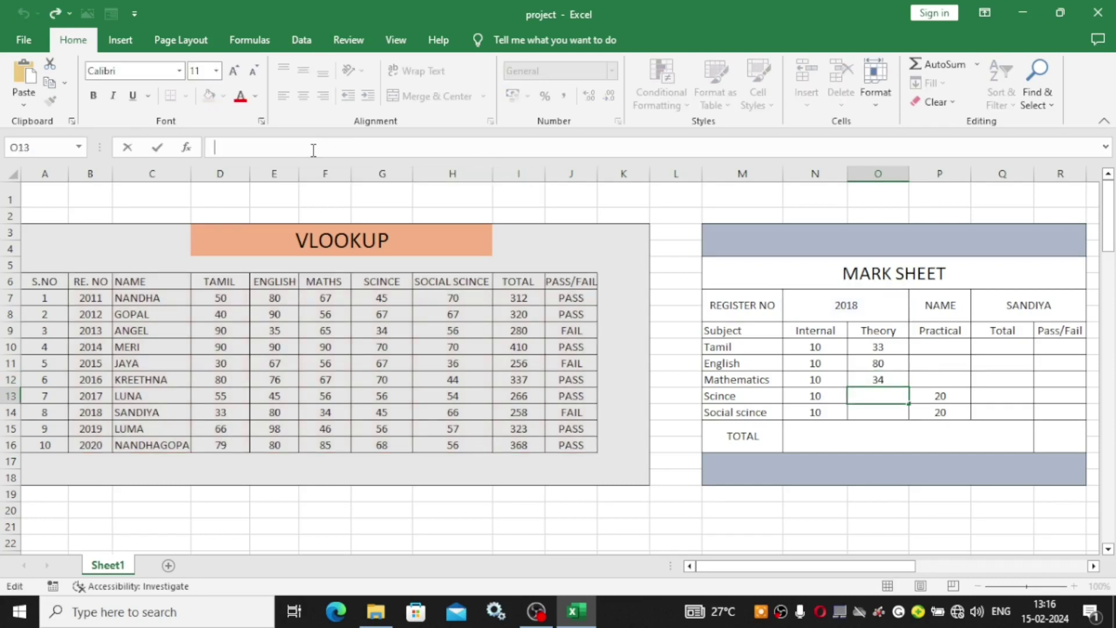
key("ctrl+v")
key("ctrl+v")
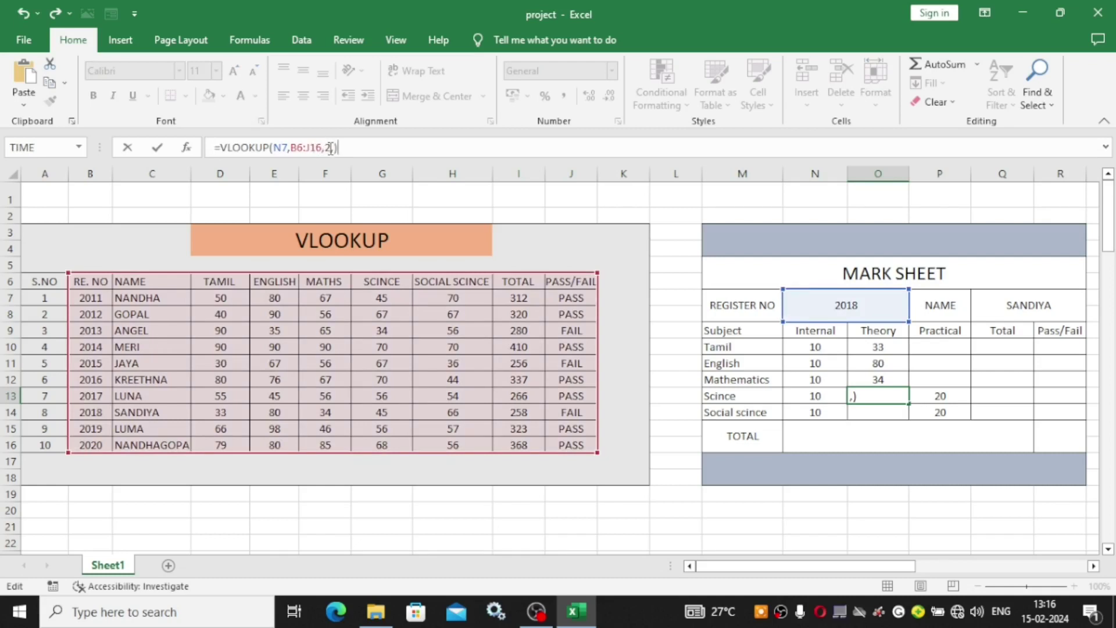
key("BackSpace")
type("6")
key("Return")
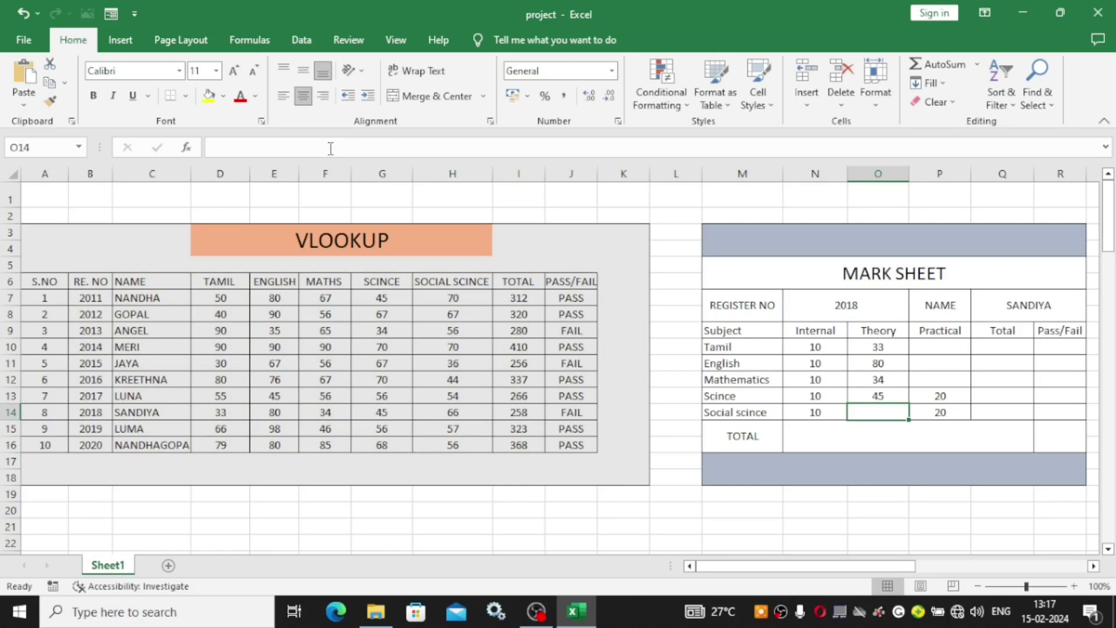
Paste the copied VLOOKUP formula into the Social scince Theory cell O14 and set its column index to 7
left_click(343, 149)
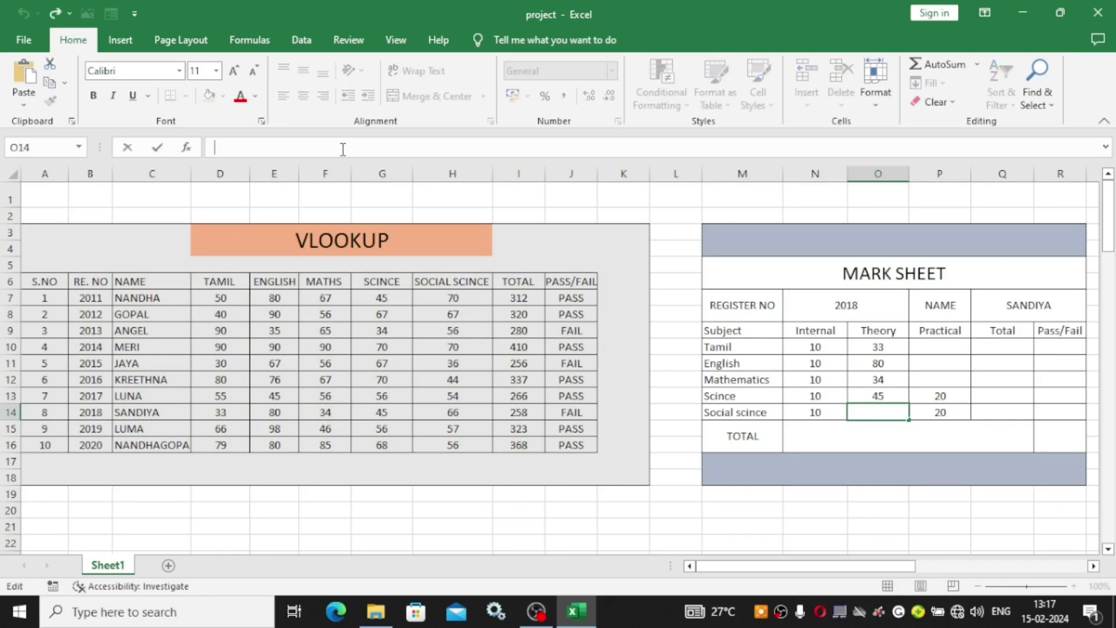
type("=VLOOKUP(N7,B6:J16,2,)")
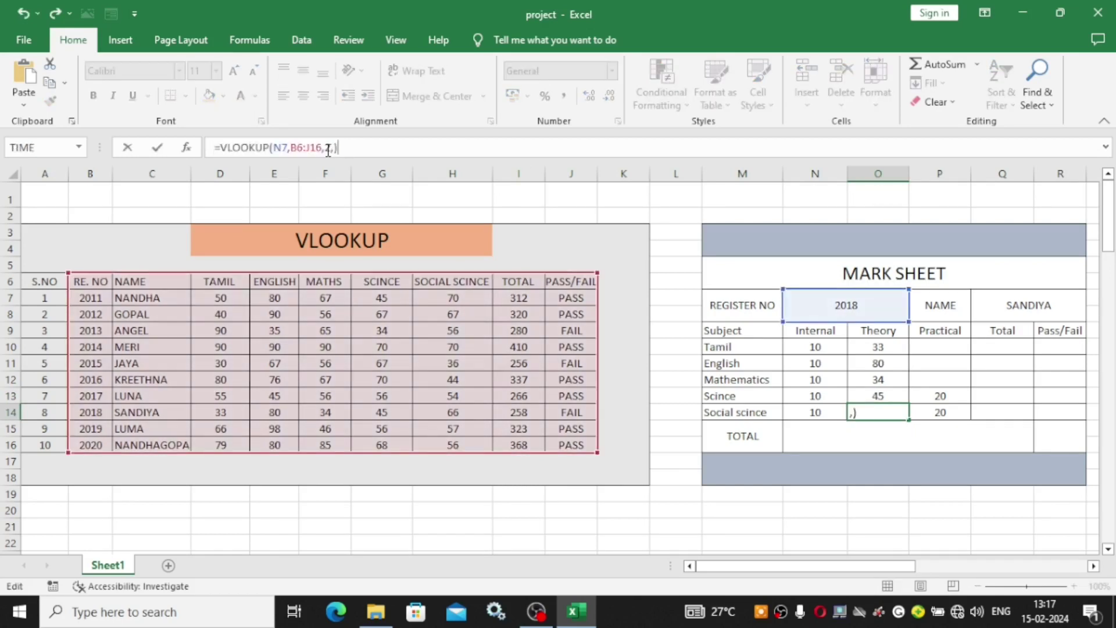
left_click(333, 148)
key("BackSpace")
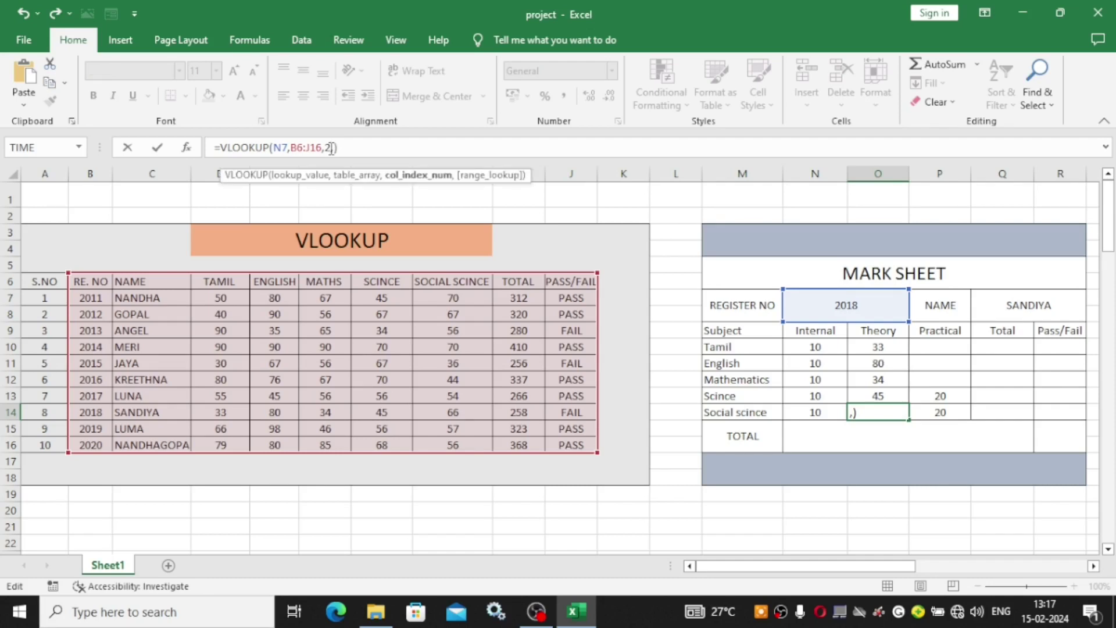
key("BackSpace")
type("7")
key("Return")
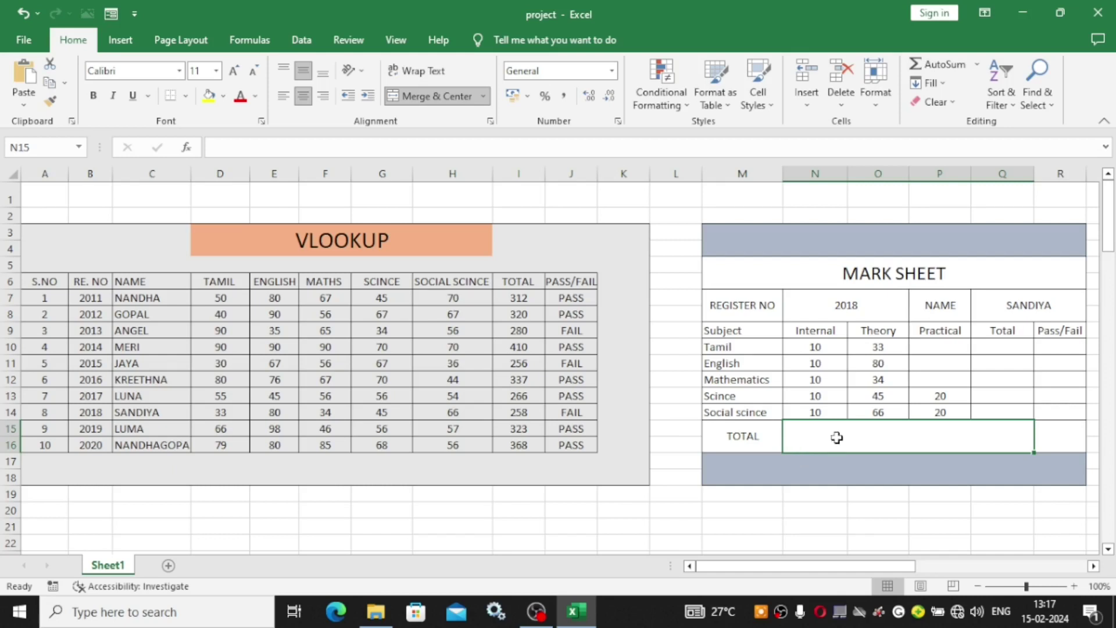
Paste the copied VLOOKUP formula into the mark sheet's merged TOTAL value cell N15 and set its column index to 8
left_click(401, 149)
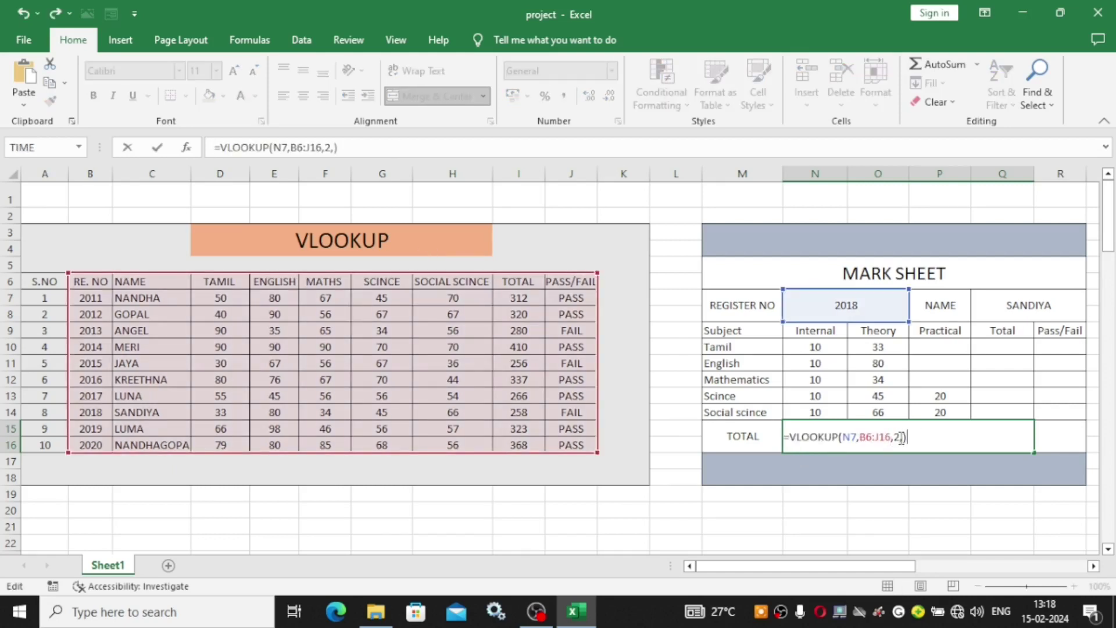
left_click(900, 437)
key("BackSpace")
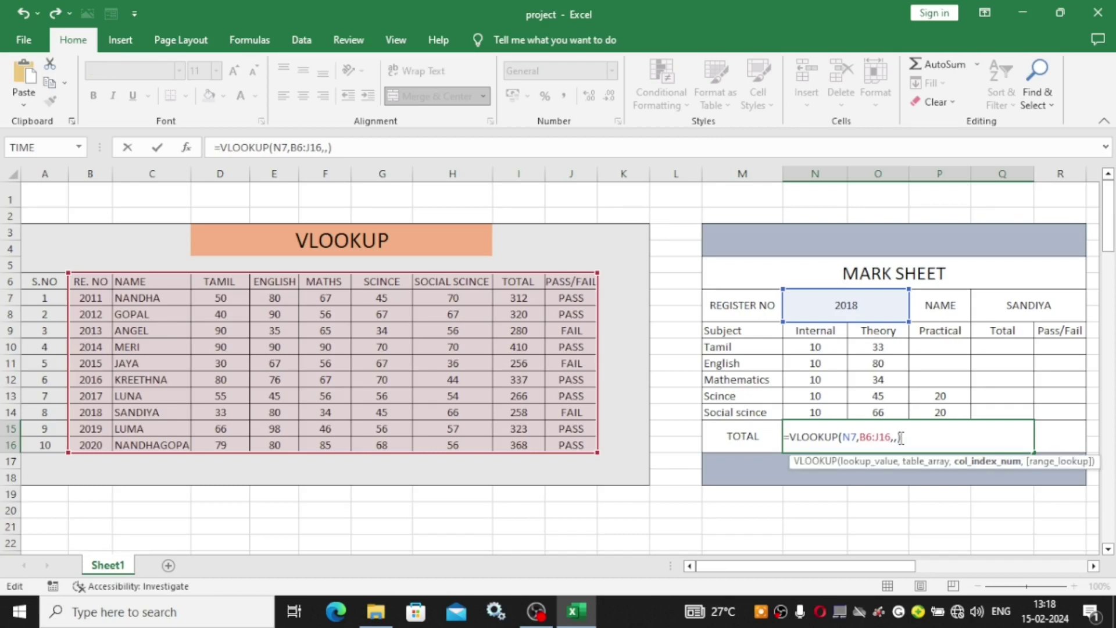
type("8")
key("Return")
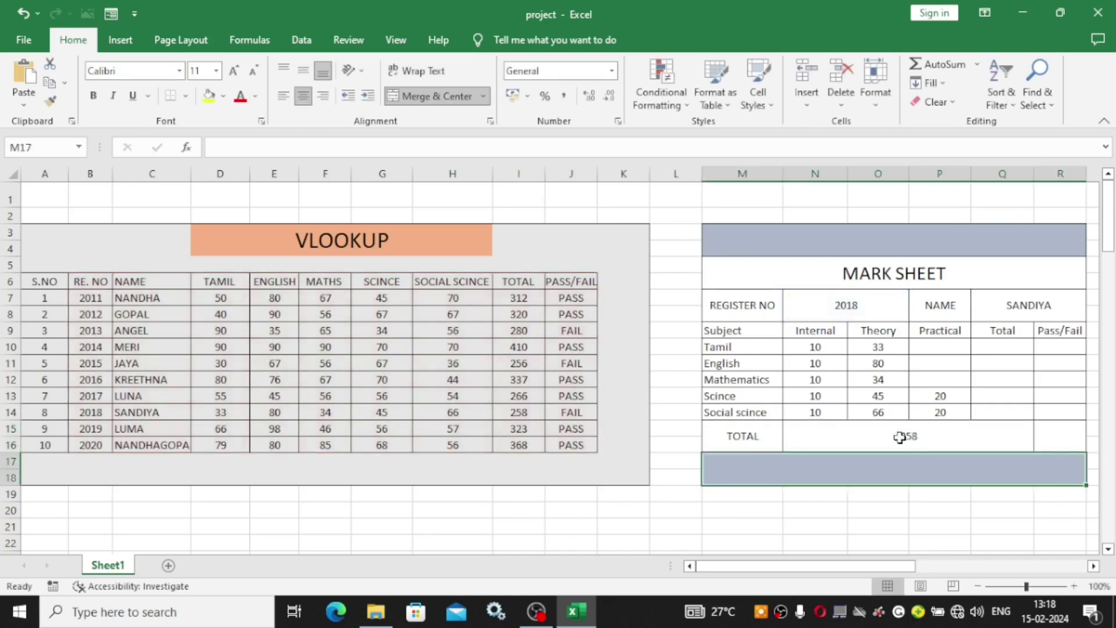
double_click(1057, 443)
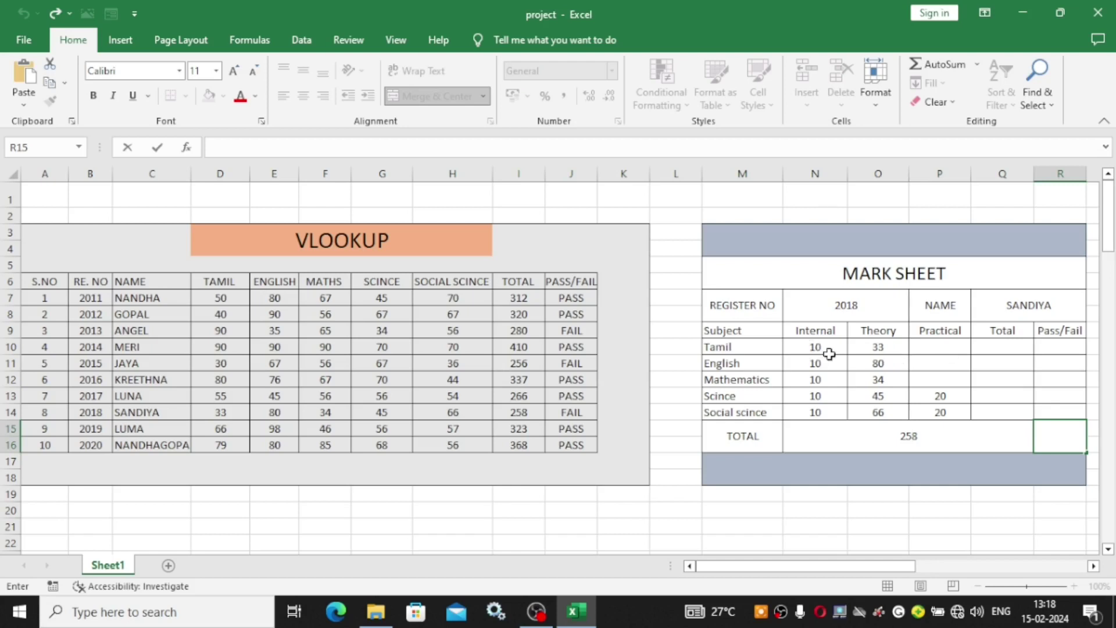
left_click(991, 356)
left_click(1008, 350)
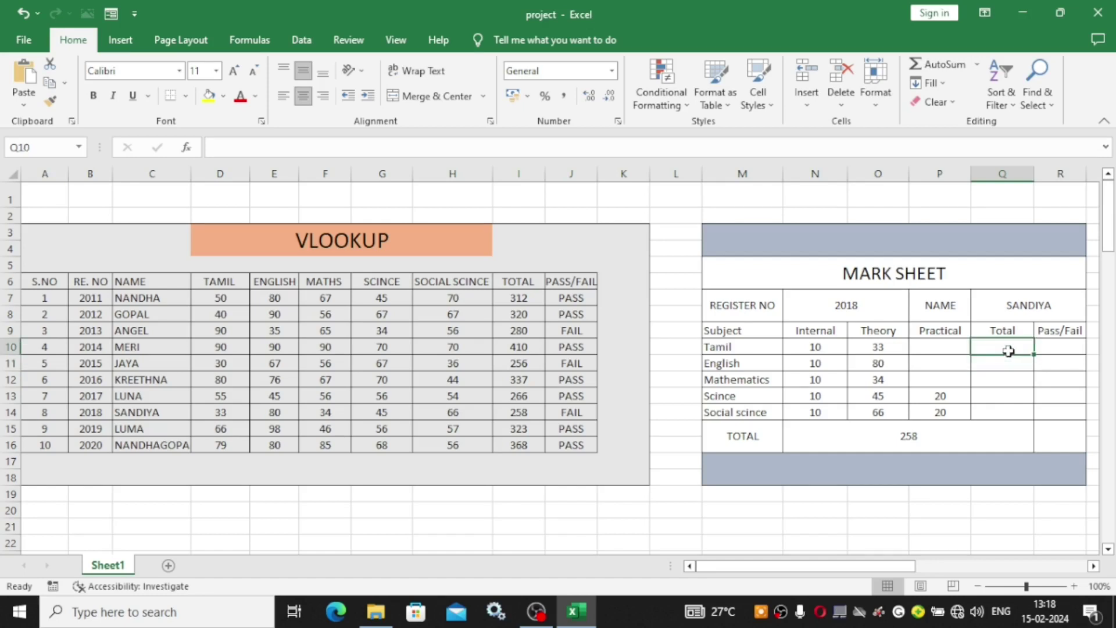
Enter =sum(P14,O14,N14) in the Social scince Total cell Q14 and fill the formula up through the Tamil row in Q10
left_click(1014, 414)
type("=")
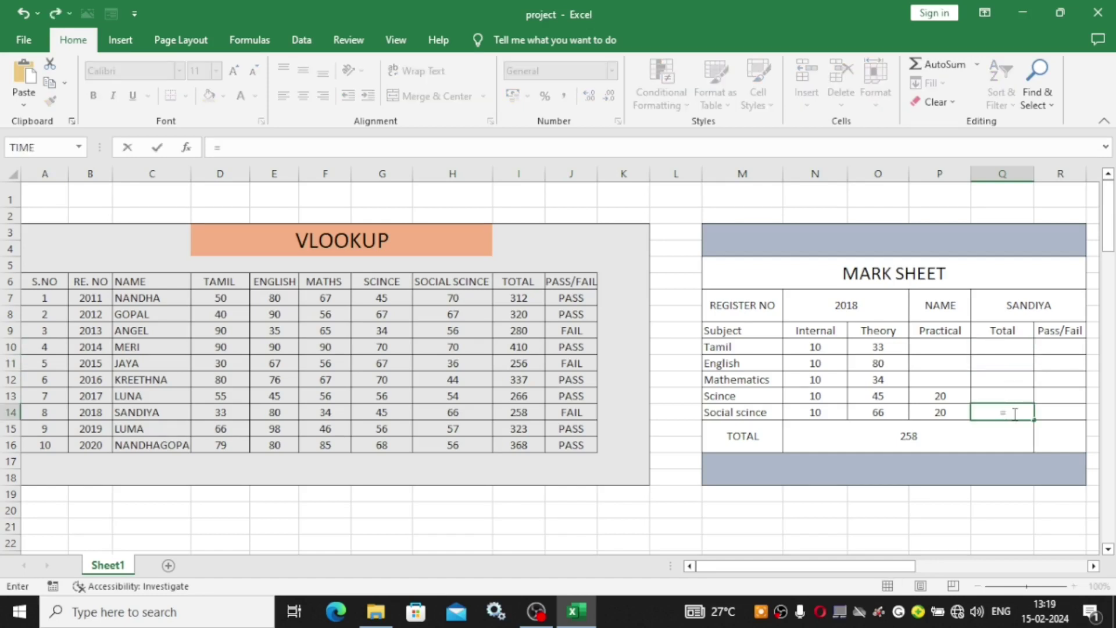
type("sum")
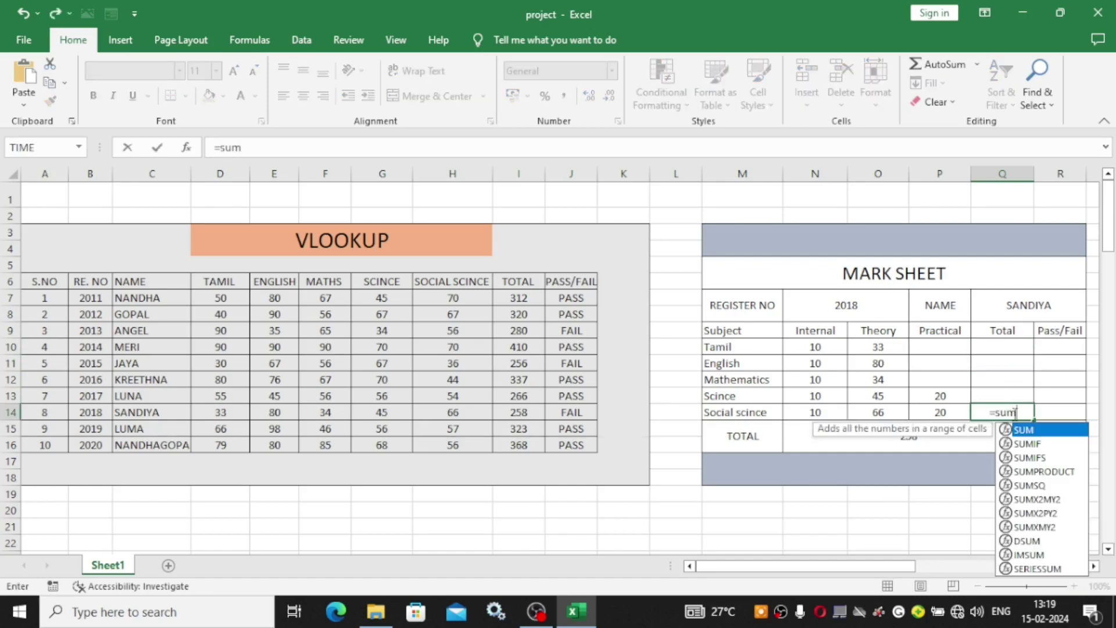
type("(")
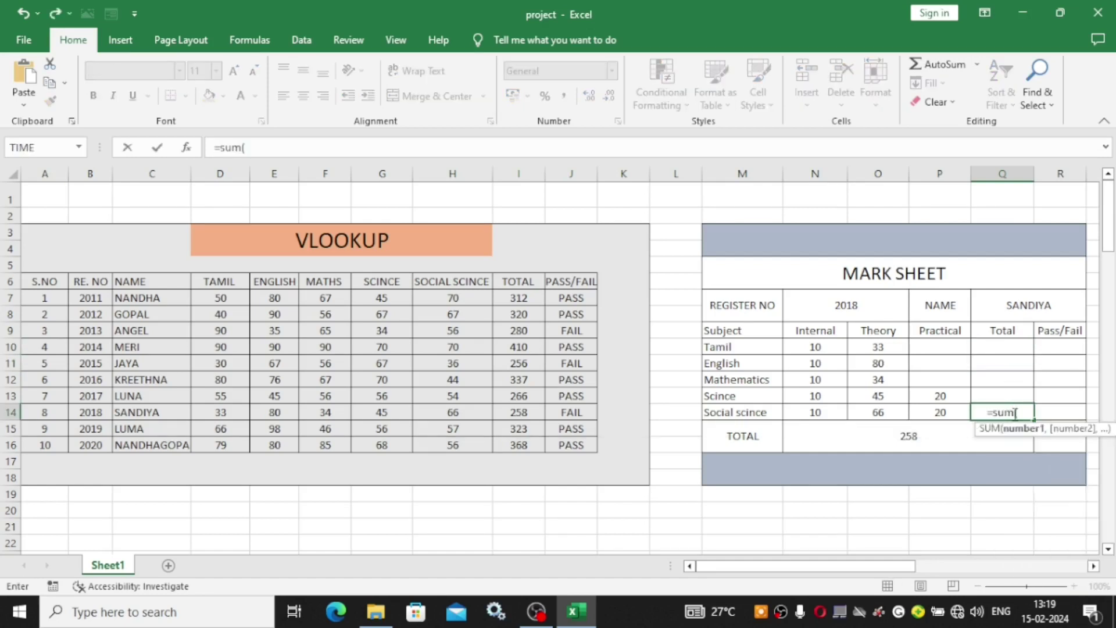
left_click(949, 411)
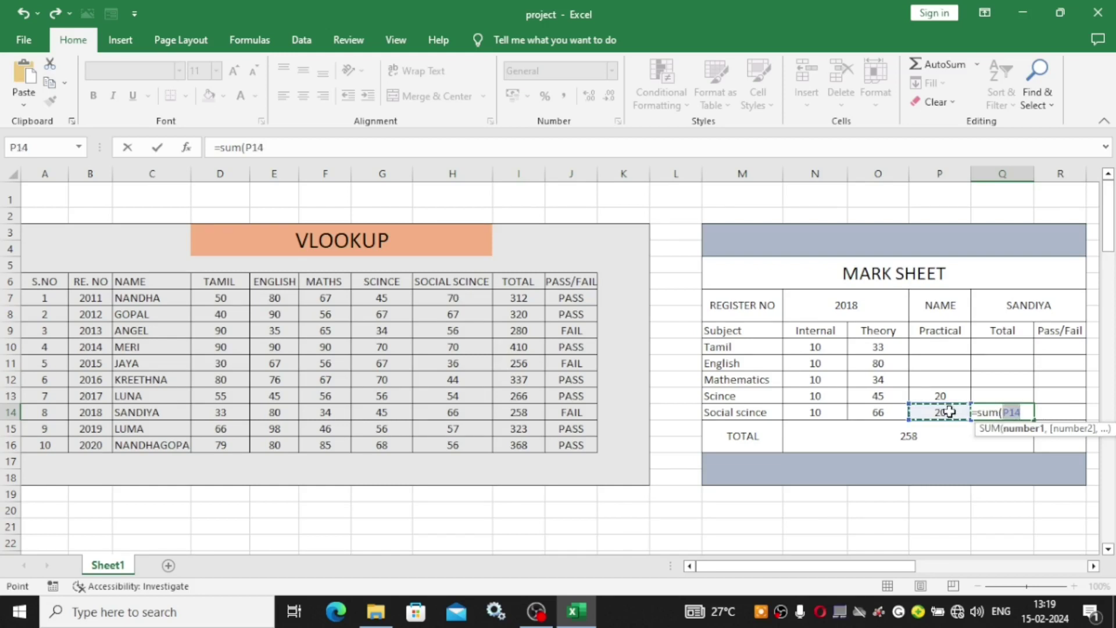
type(",")
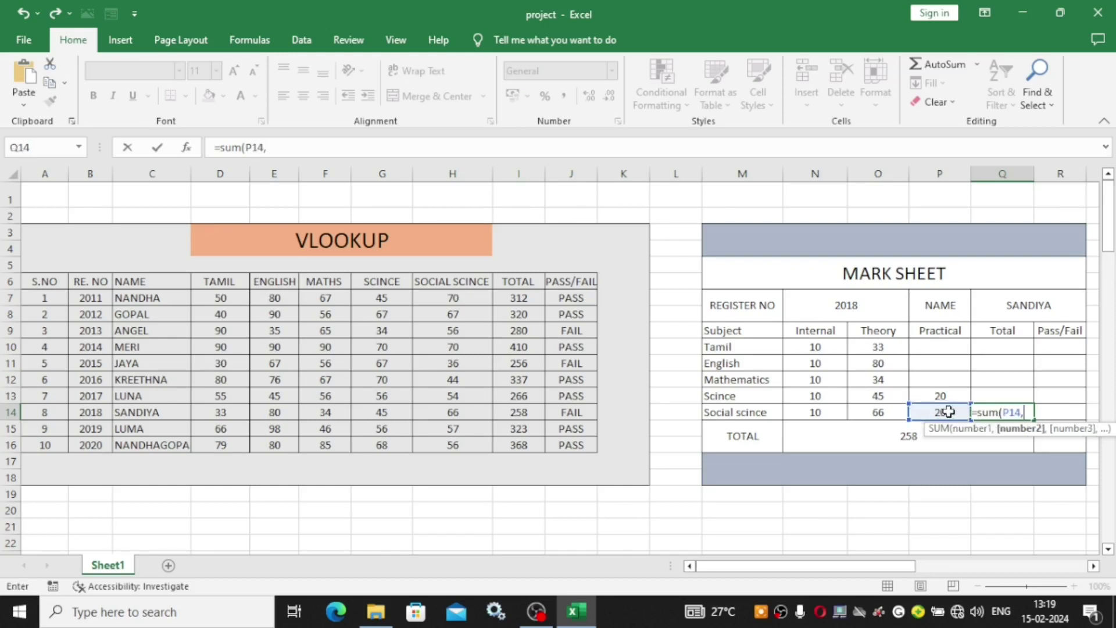
left_click(878, 414)
type(",")
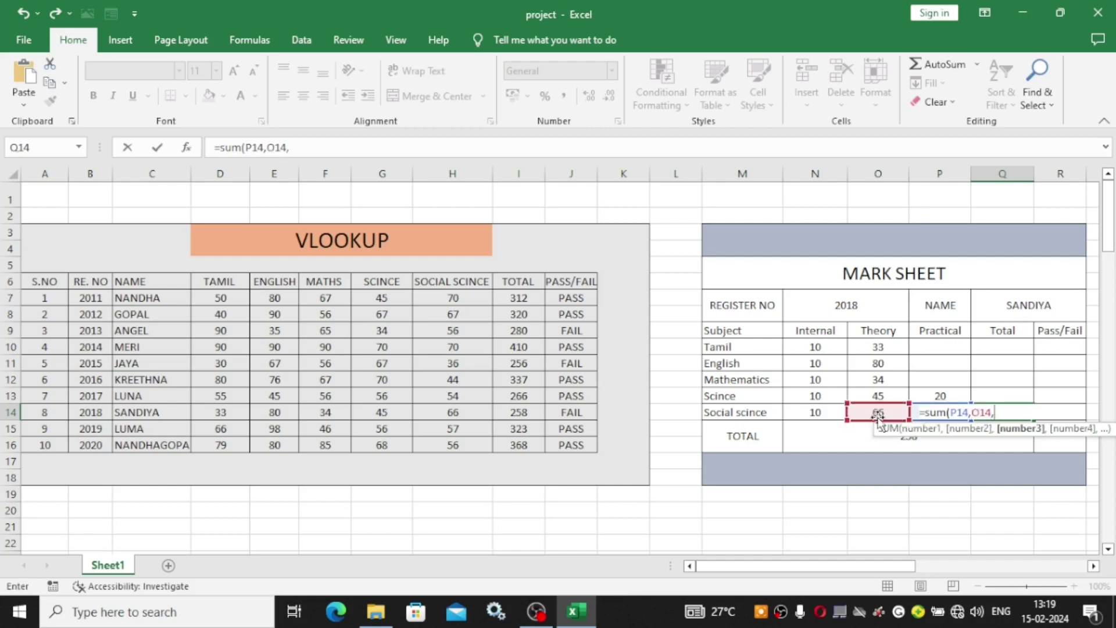
left_click(826, 414)
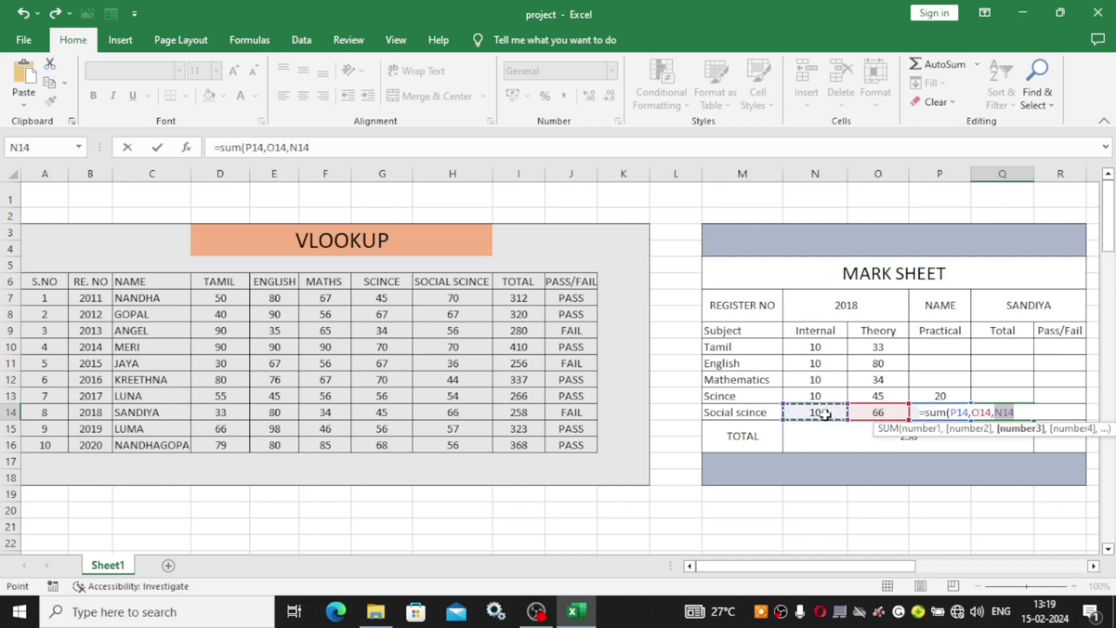
type(",")
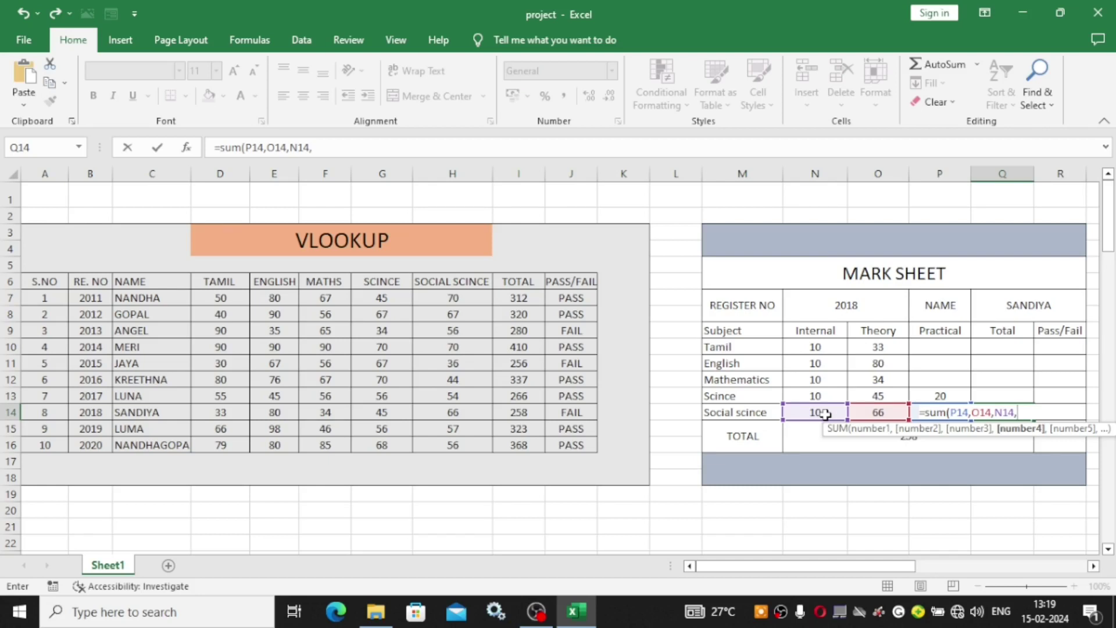
key("BackSpace")
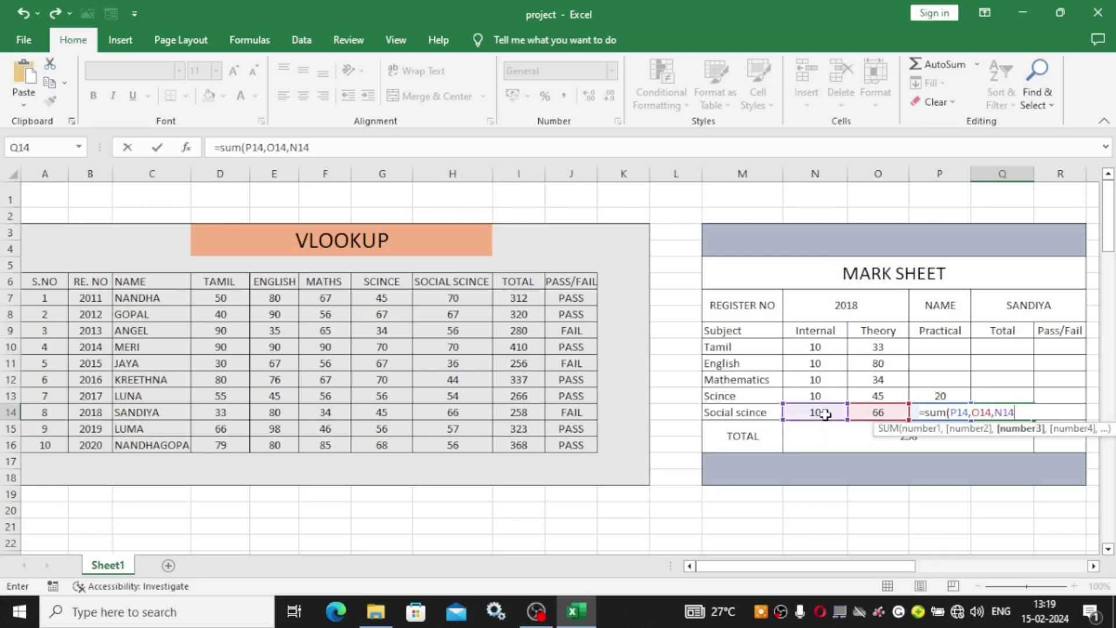
type(")")
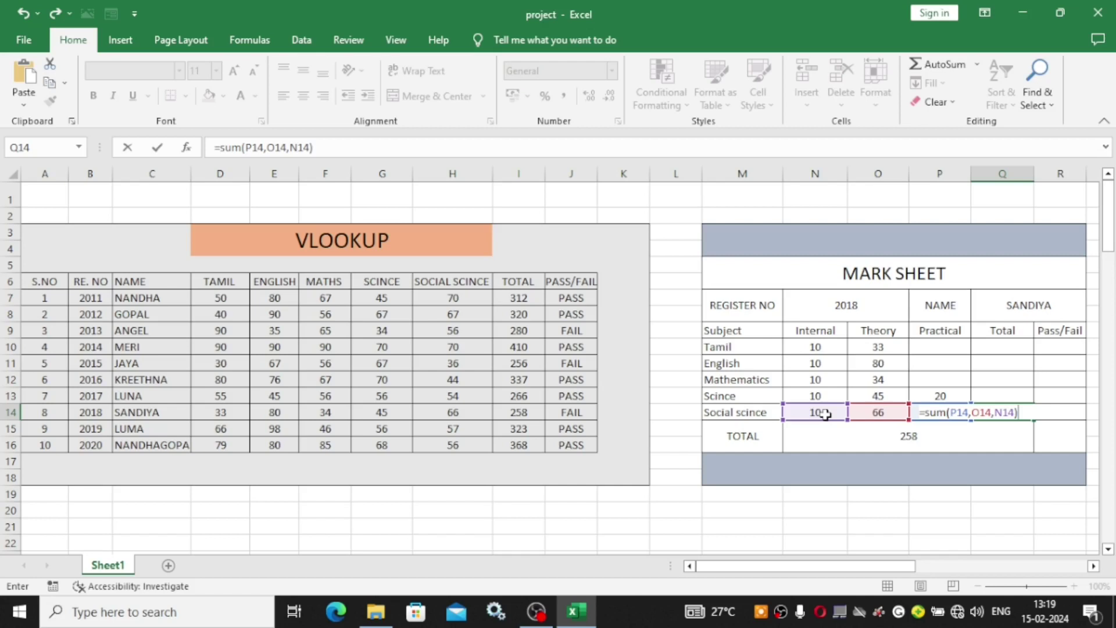
key("Return")
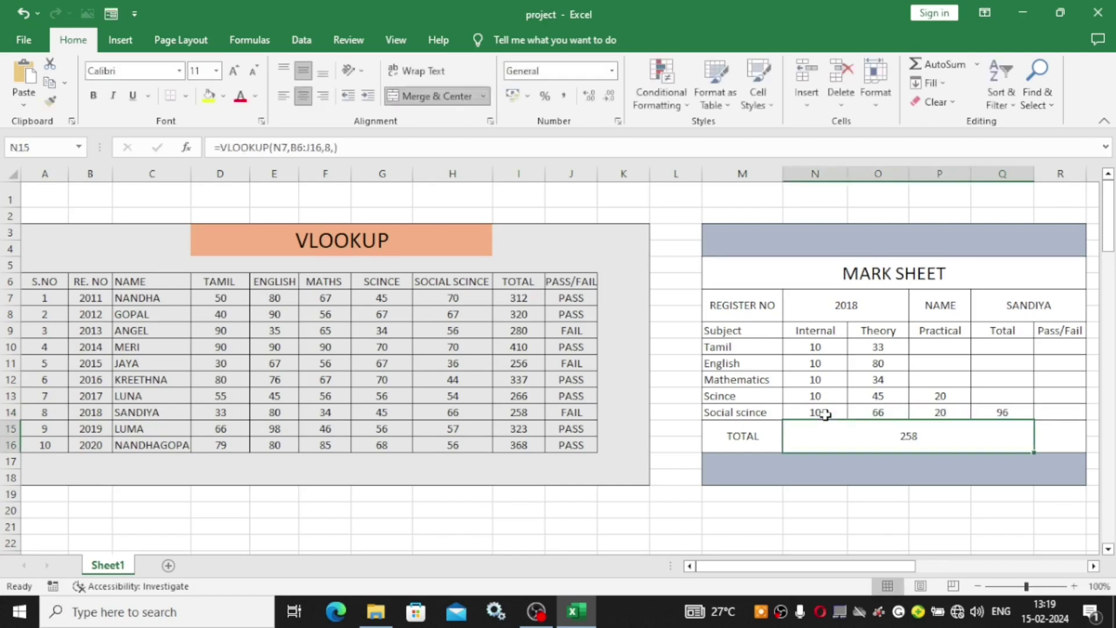
left_click(1018, 409)
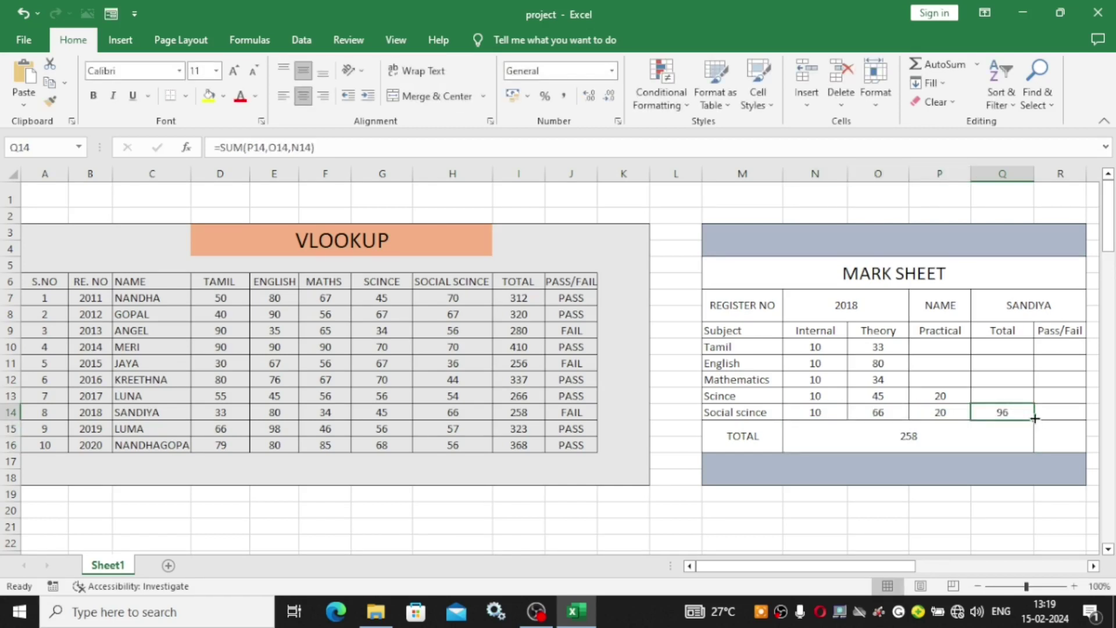
left_click_drag(1035, 418, 1032, 343)
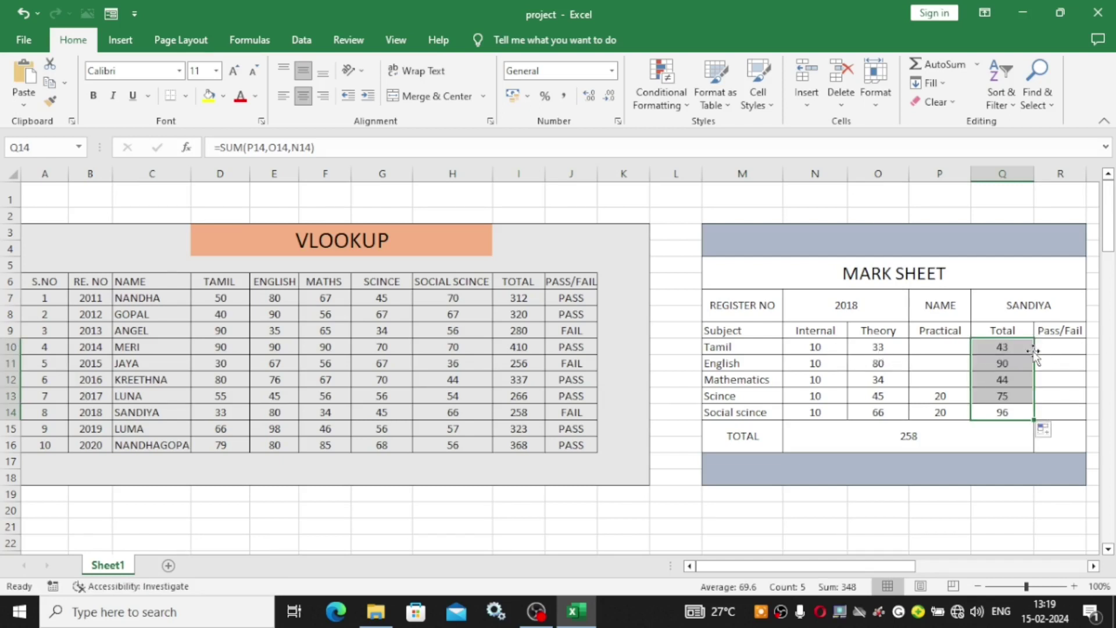
Enter =if(O10>34,"pass","fail") in the Tamil Pass/Fail cell R10
double_click(1062, 348)
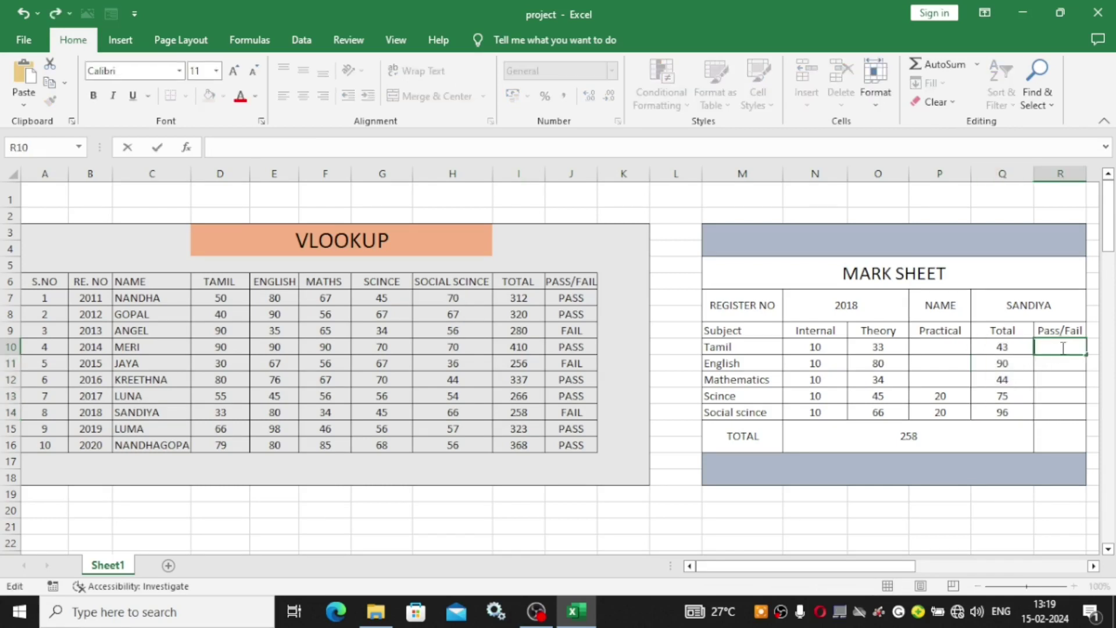
type("=if")
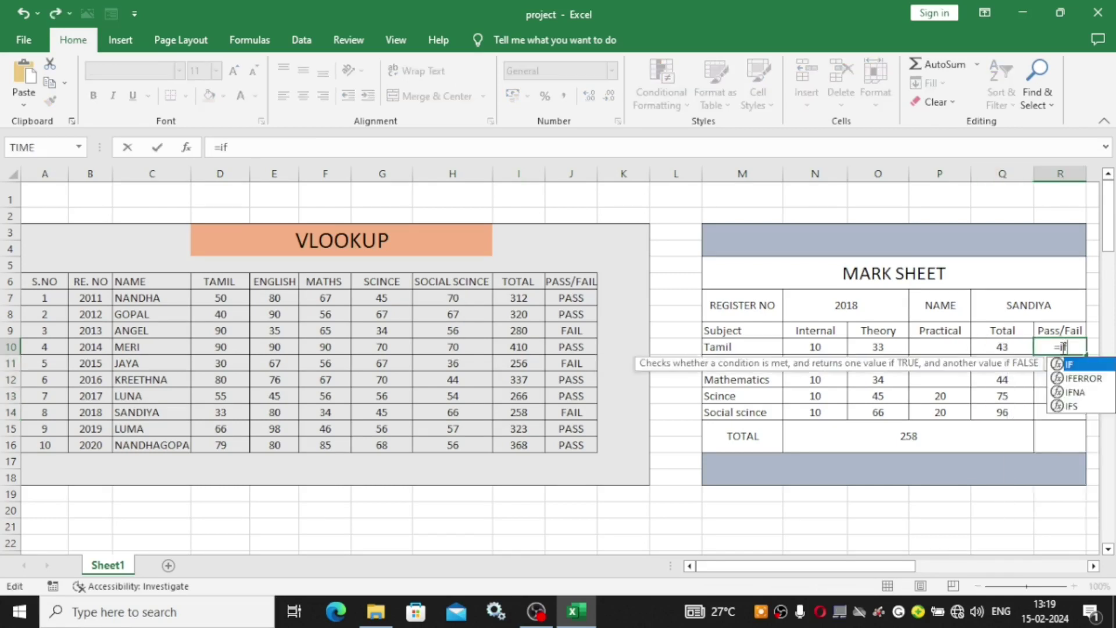
type("(")
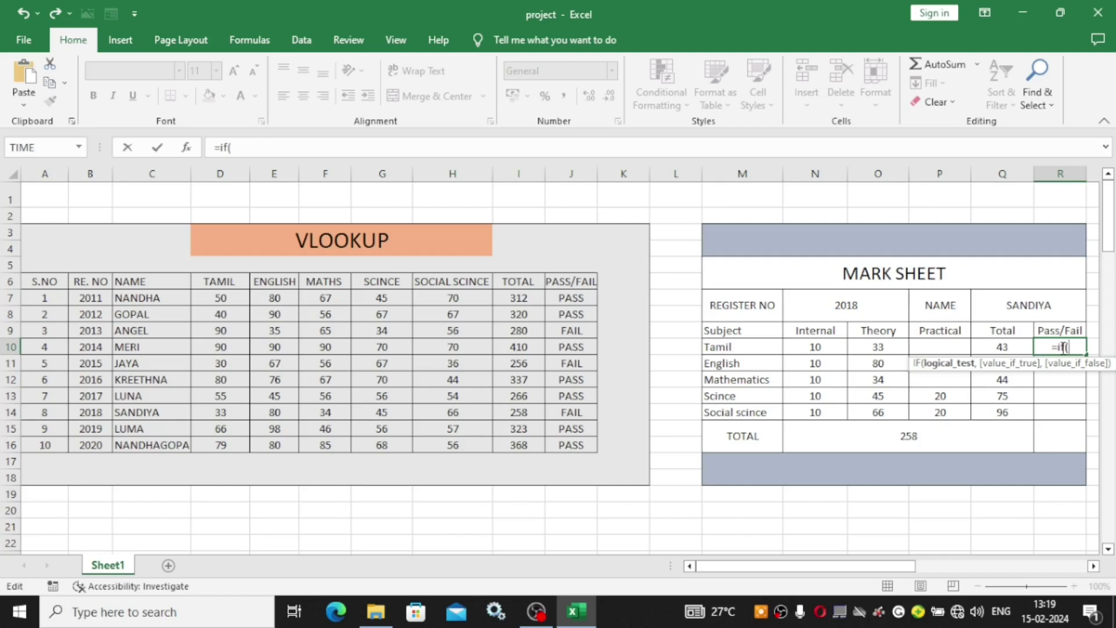
left_click(891, 348)
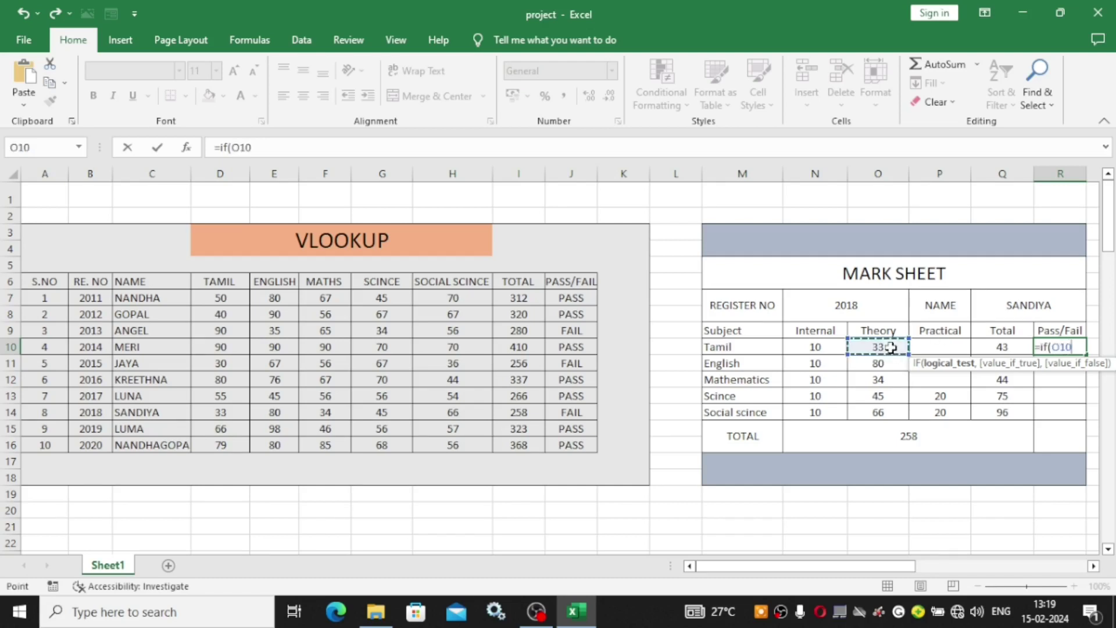
type(">34")
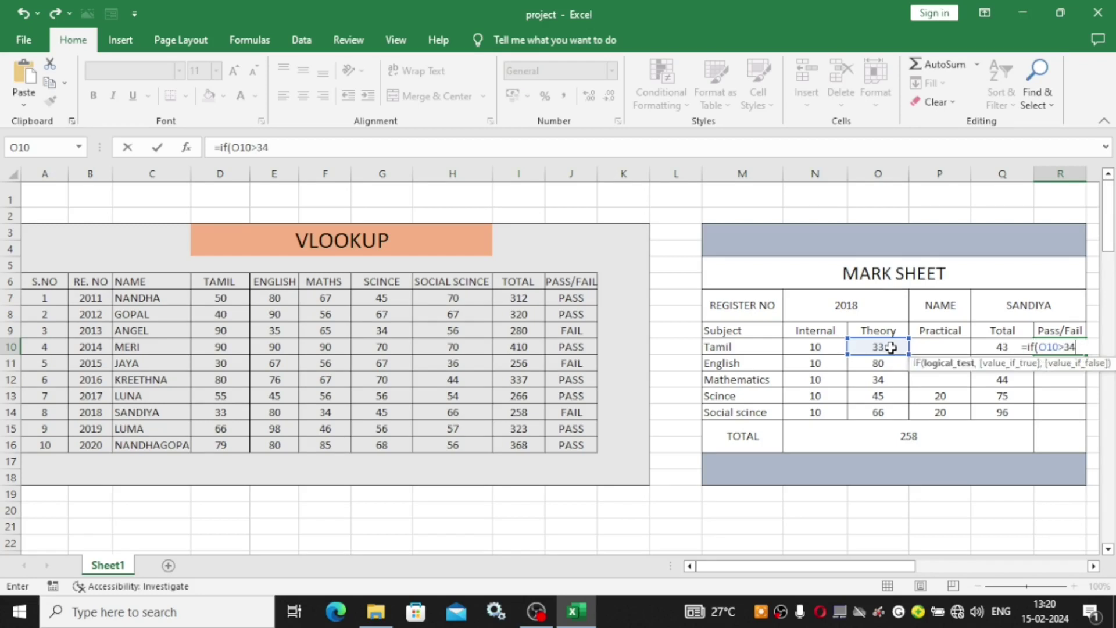
type(",")
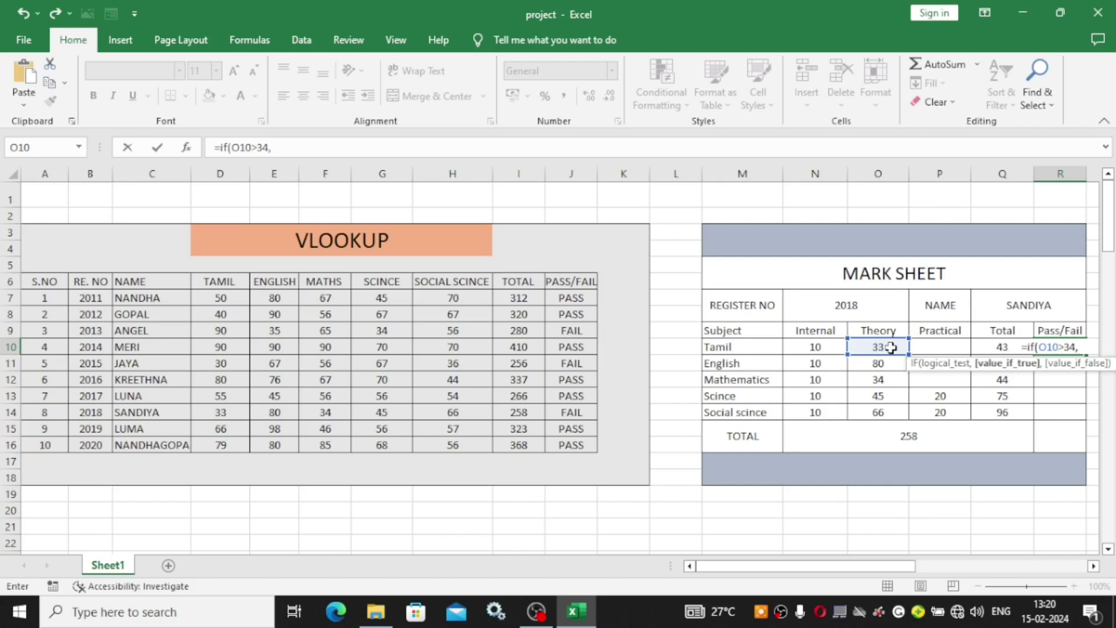
type("\"pass")
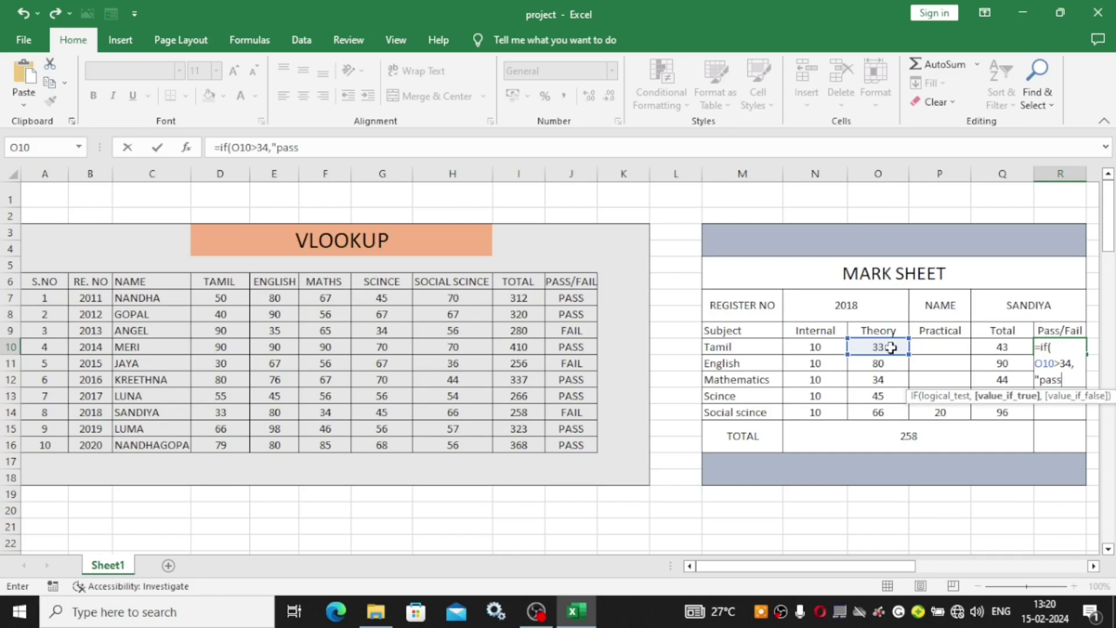
type("\",")
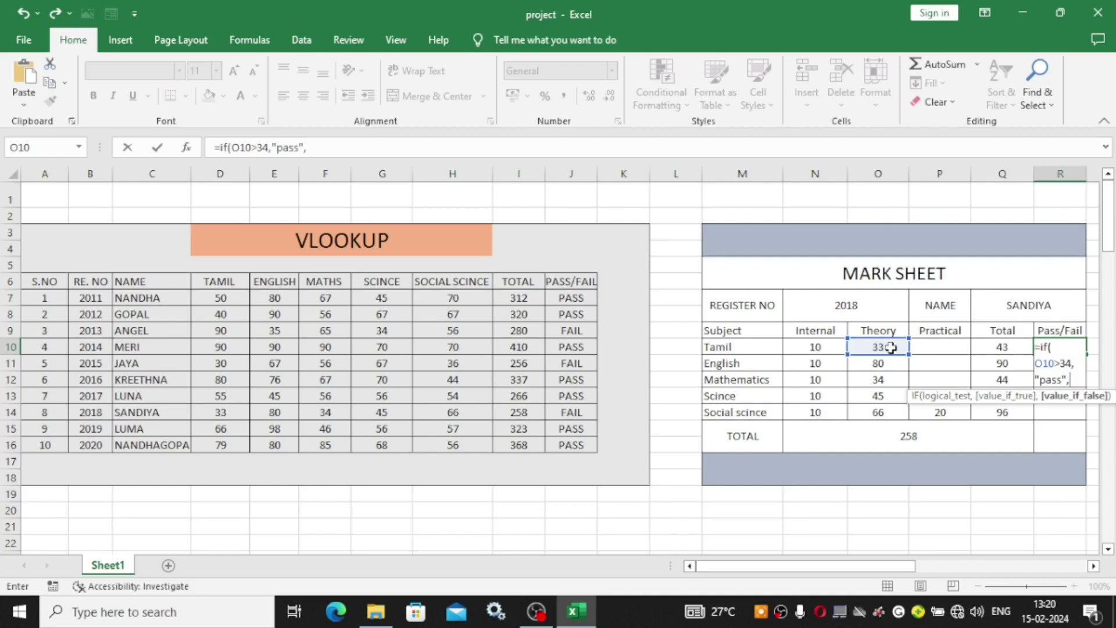
type("\"fail")
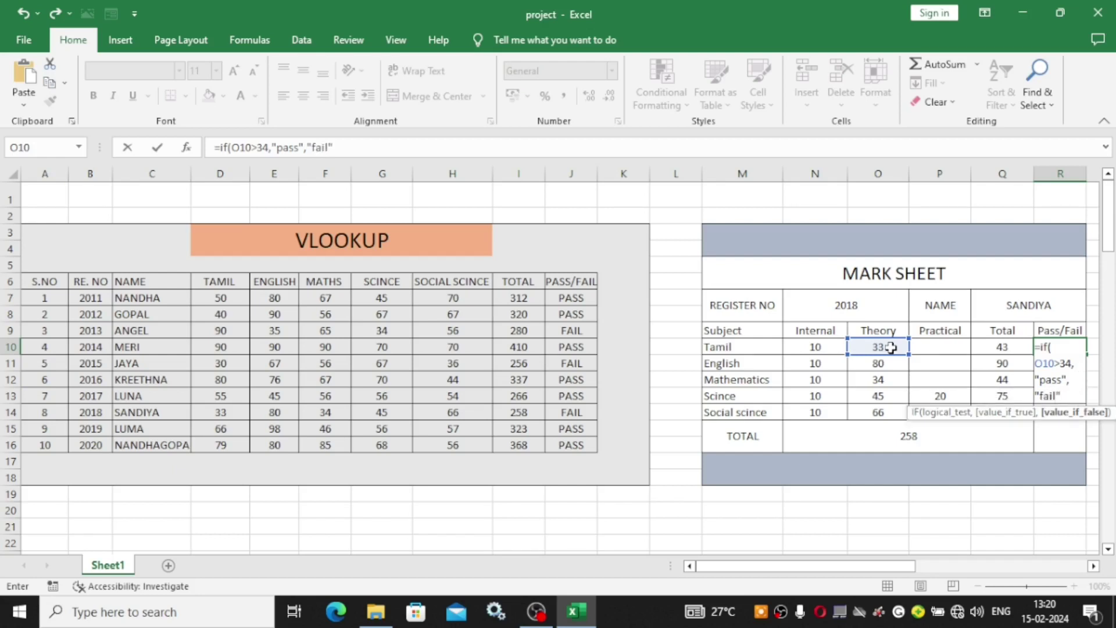
type(")")
key("Return")
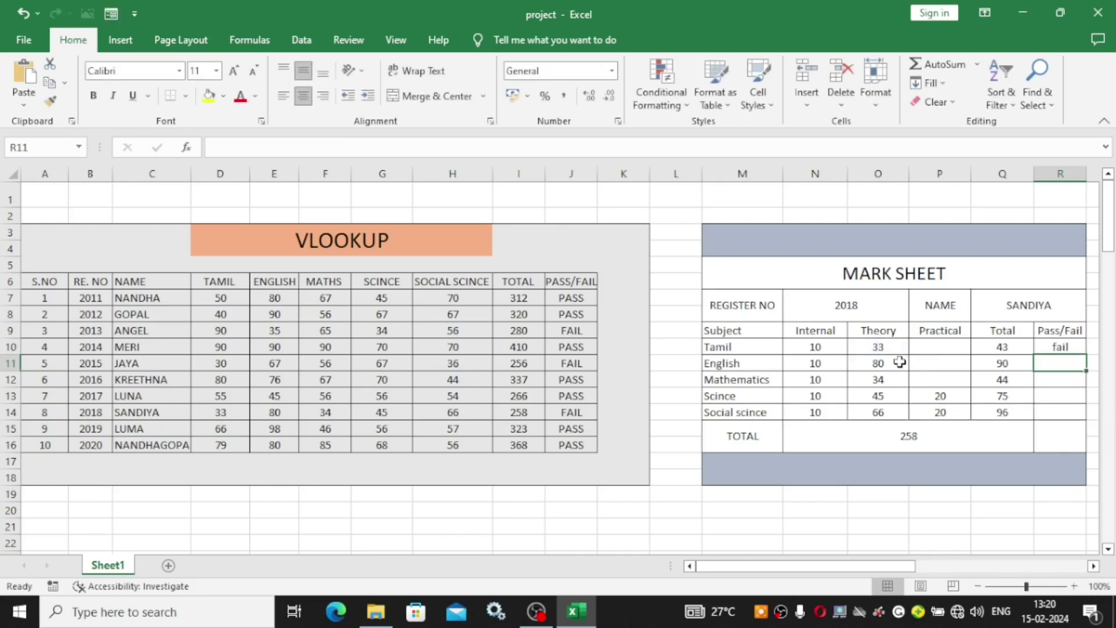
Fill the Tamil Pass/Fail formula in R10 down through the Social scince row in R14
left_click(1076, 349)
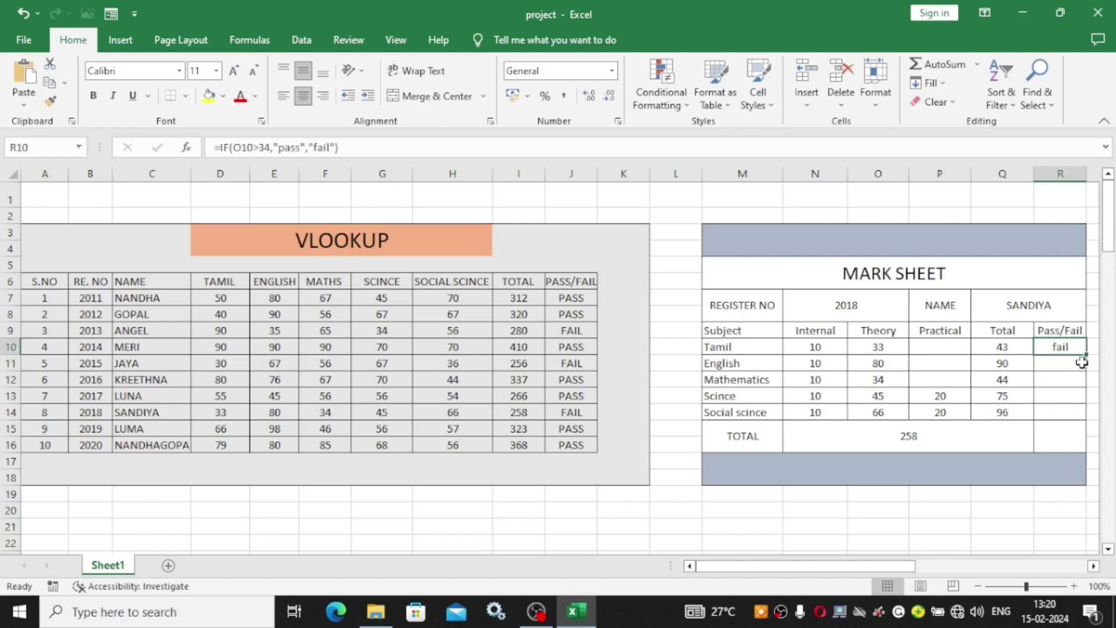
left_click_drag(1087, 354, 1086, 419)
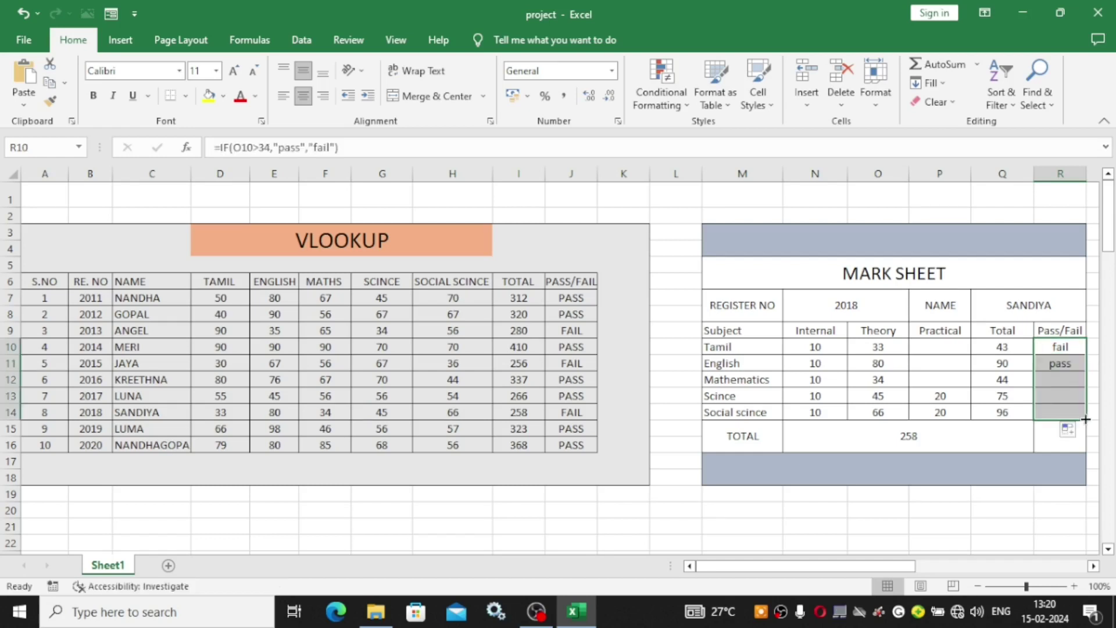
Copy the VLOOKUP formula from the TOTAL value cell N15 into the overall result cell R15 and set its column index to 9
left_click(1048, 445)
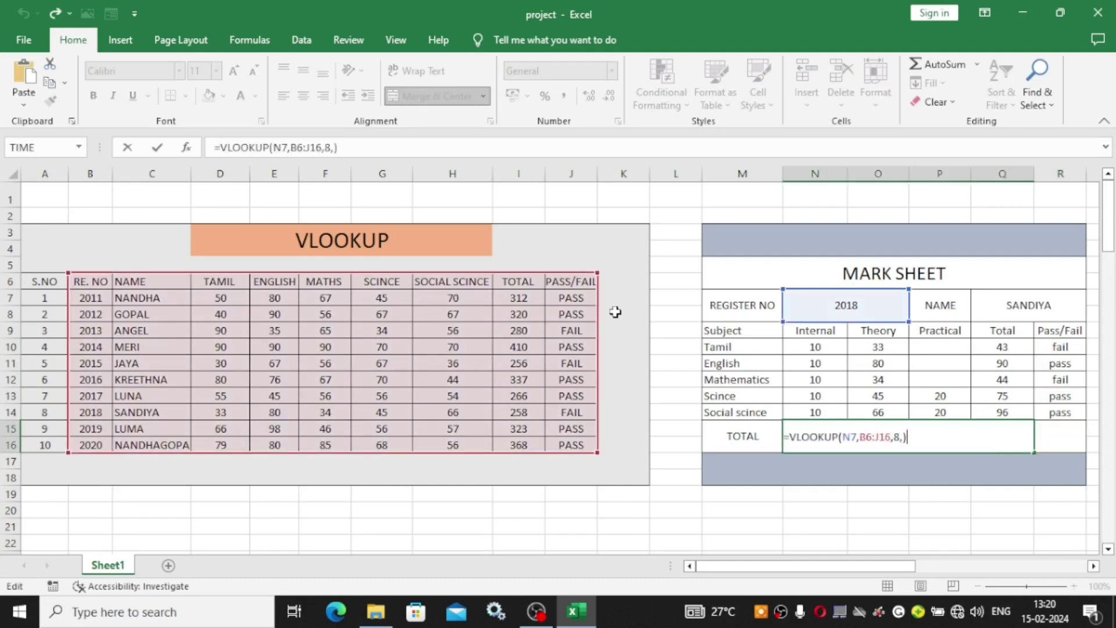
left_click_drag(338, 146, 215, 147)
key("ctrl+c")
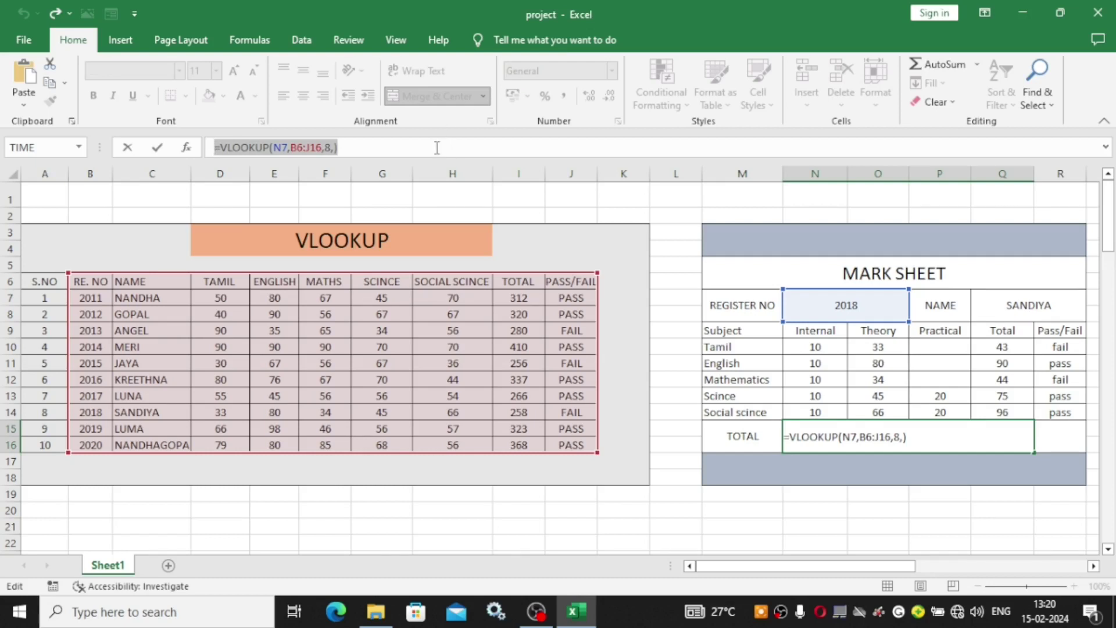
key("Return")
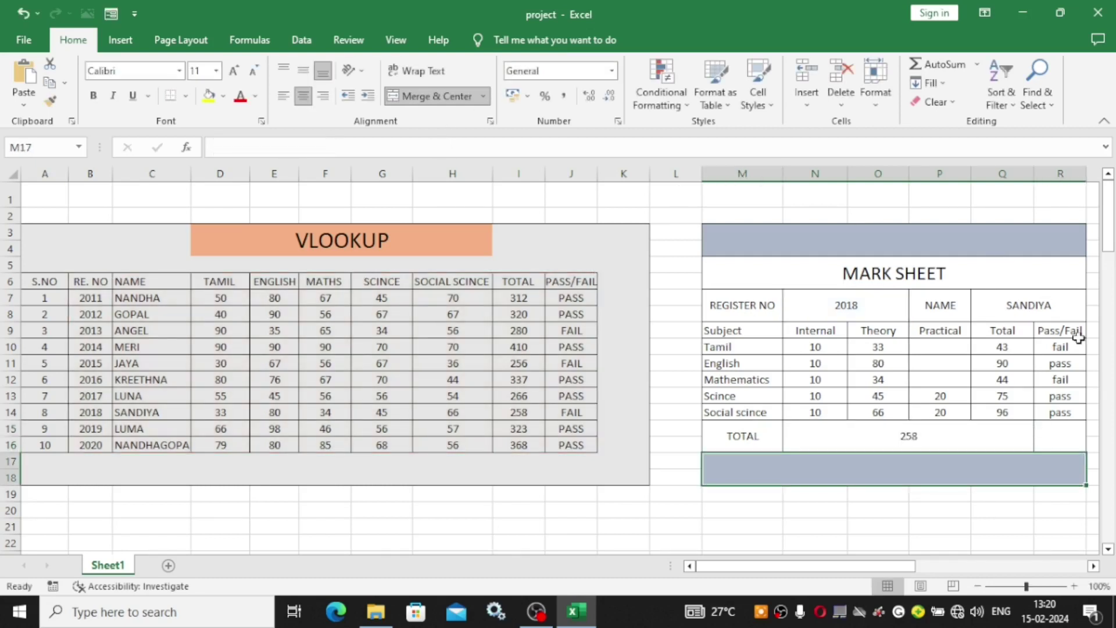
double_click(1064, 433)
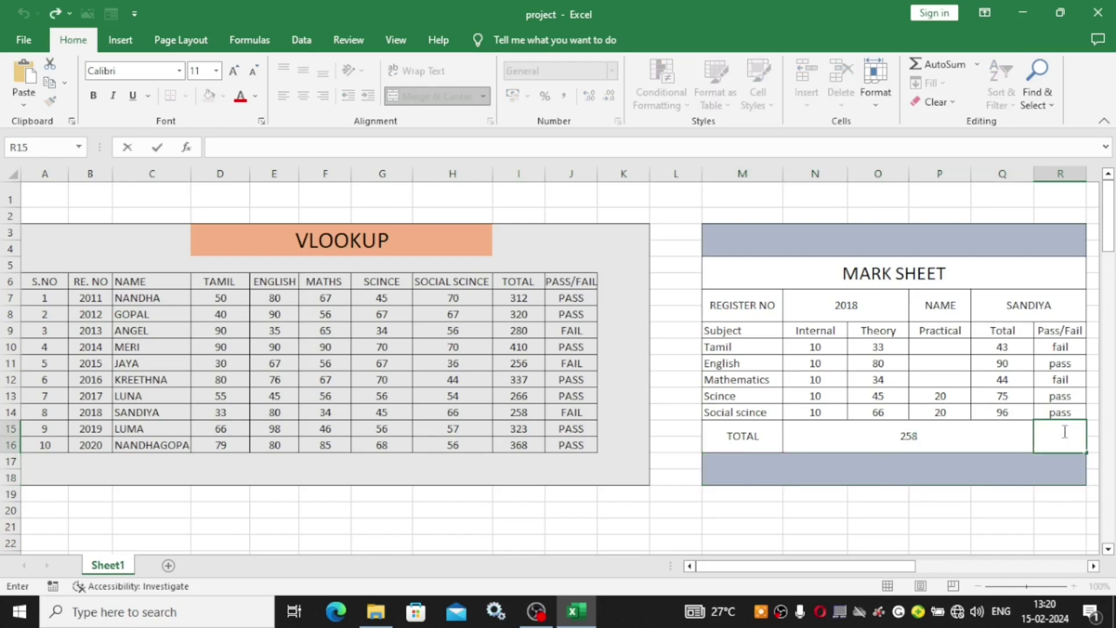
key("ctrl+v")
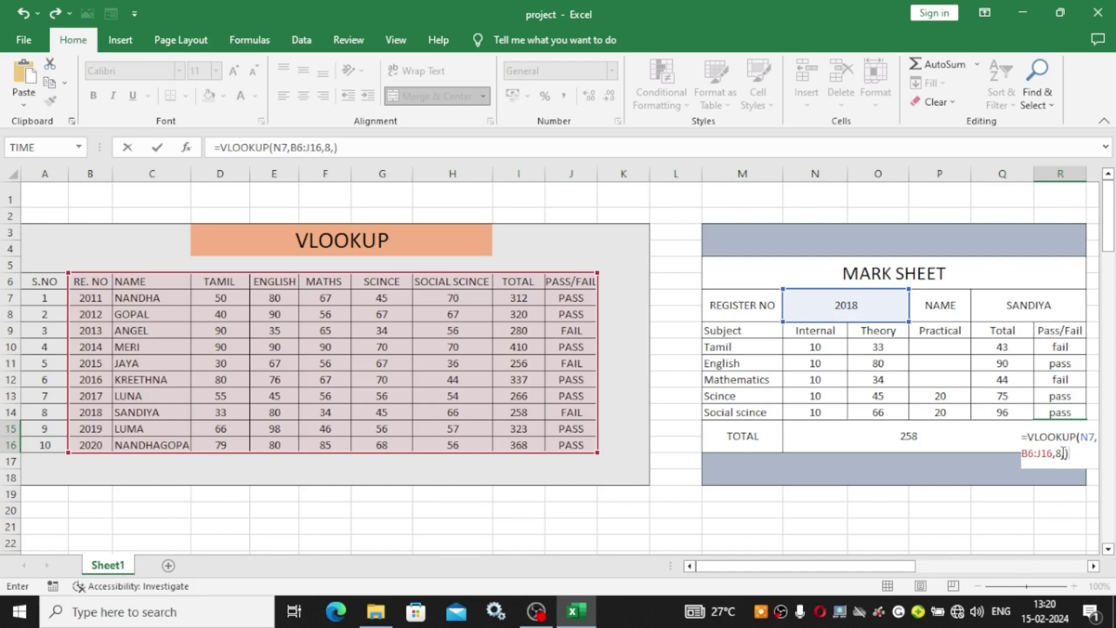
left_click(1063, 453)
key("BackSpace")
type("9")
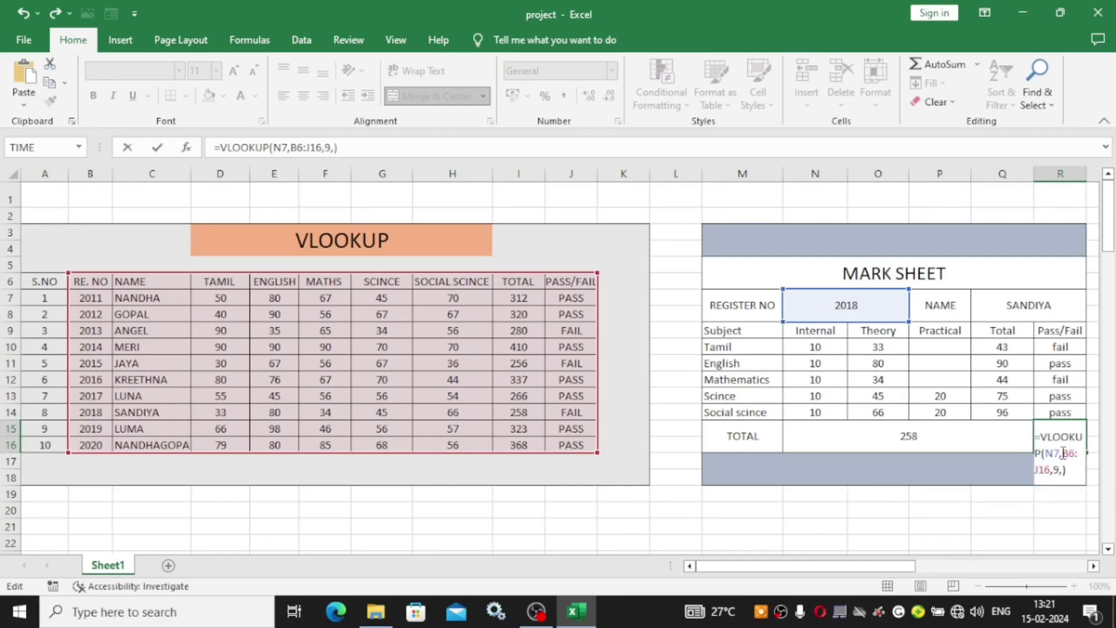
key("Return")
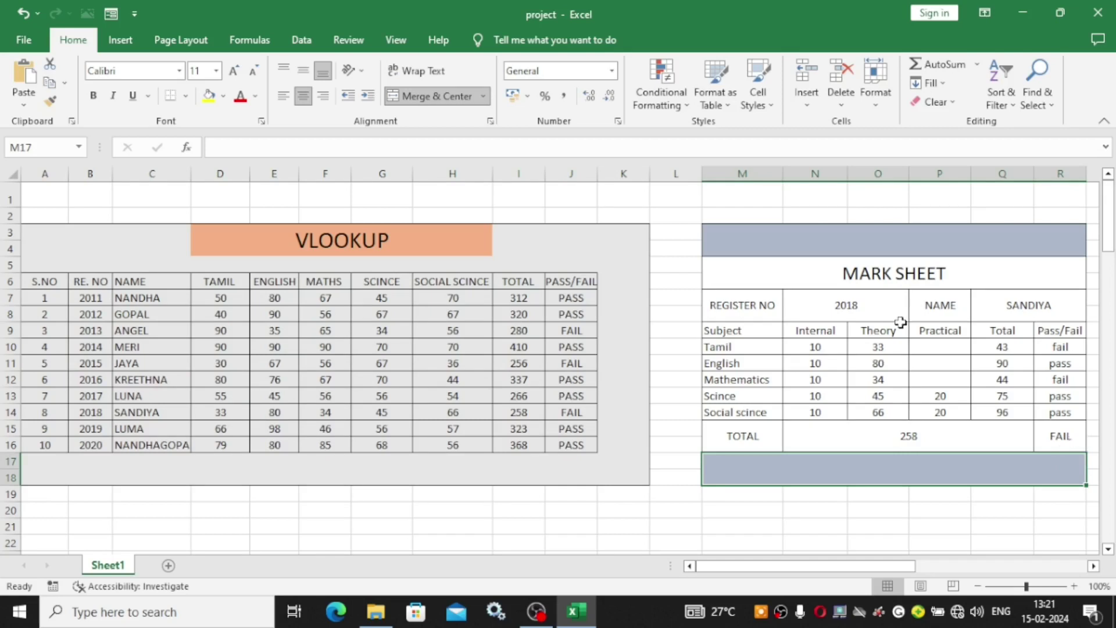
Set the mark sheet's REGISTER NO cell N7 to the register number of the student listed as S.NO 1
double_click(872, 313)
key("BackSpace")
type("1")
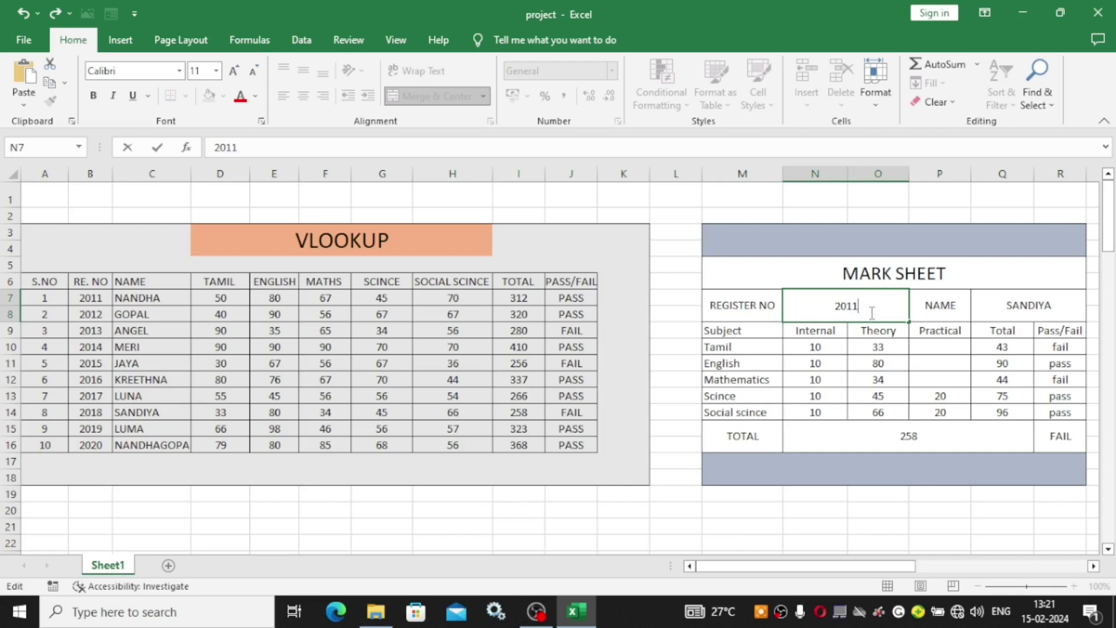
key("Return")
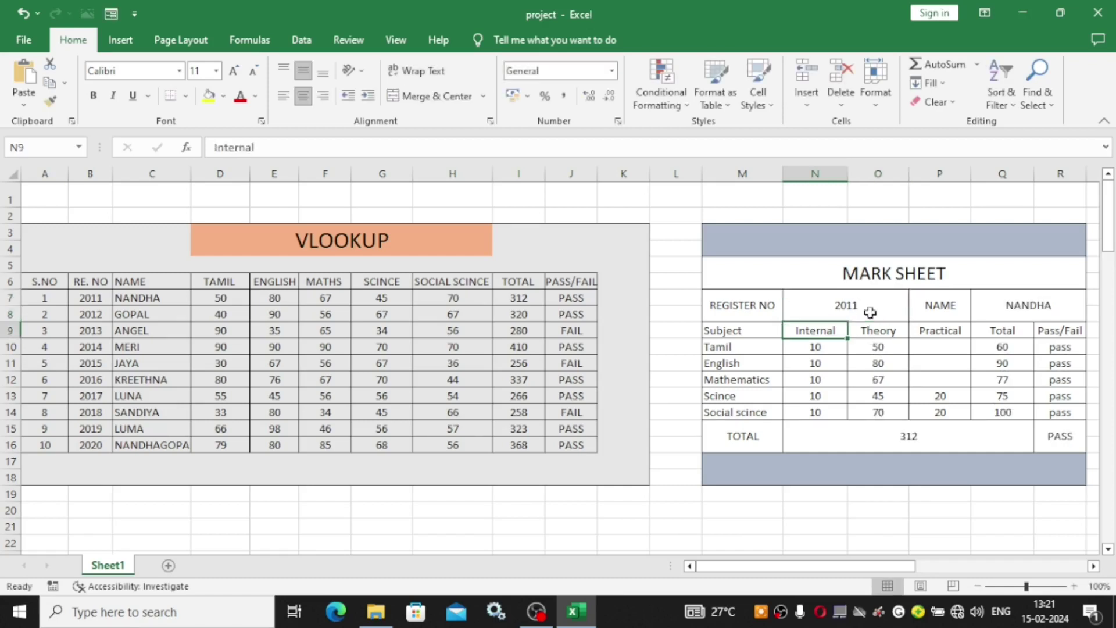
Compare the mark sheet's name, Tamil marks, total and pass/fail result with the S.NO 1 row of the VLOOKUP table
left_click(90, 297)
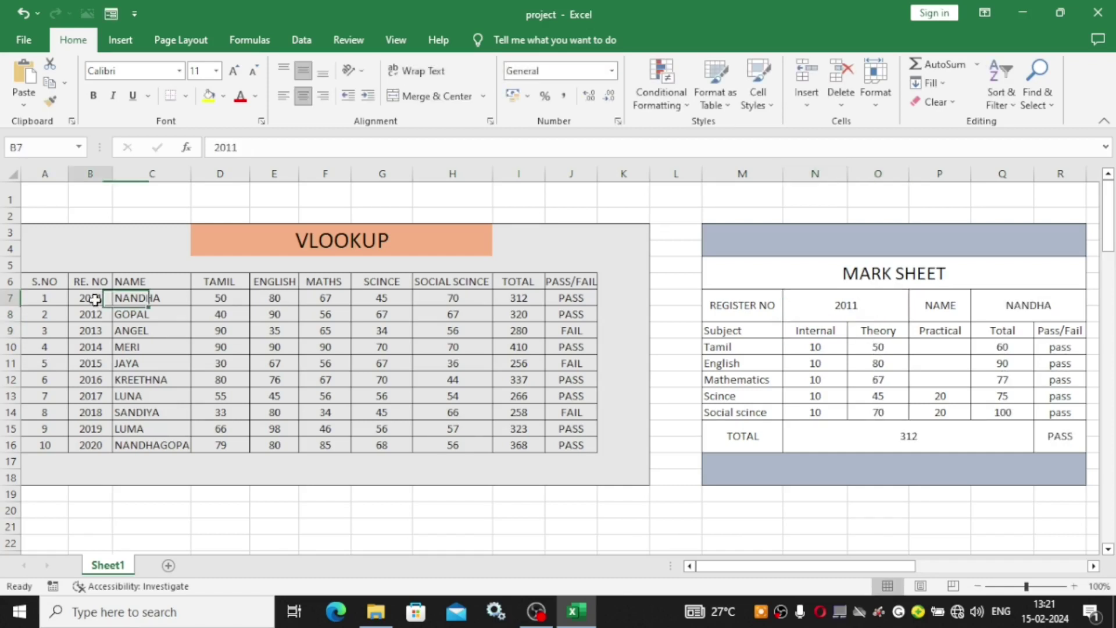
left_click(811, 307)
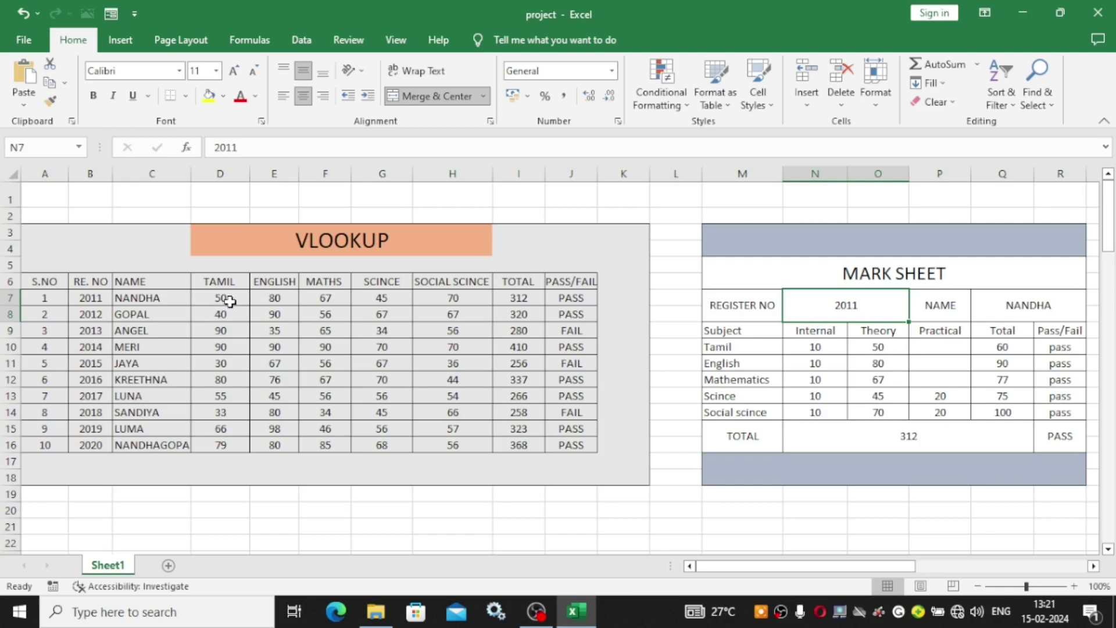
left_click(172, 301)
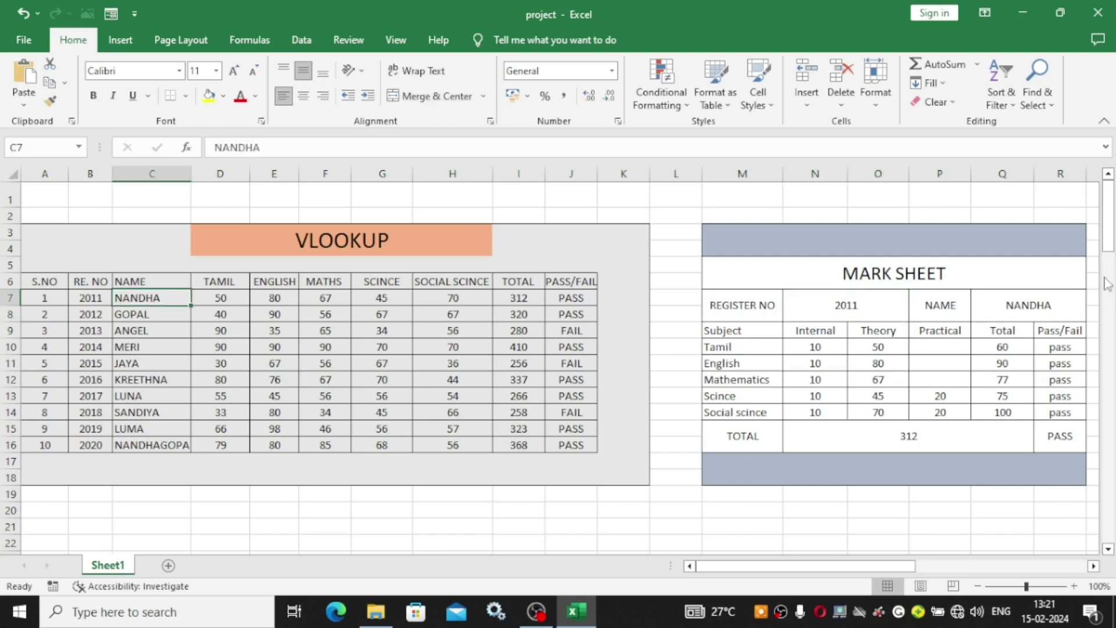
left_click(1057, 300)
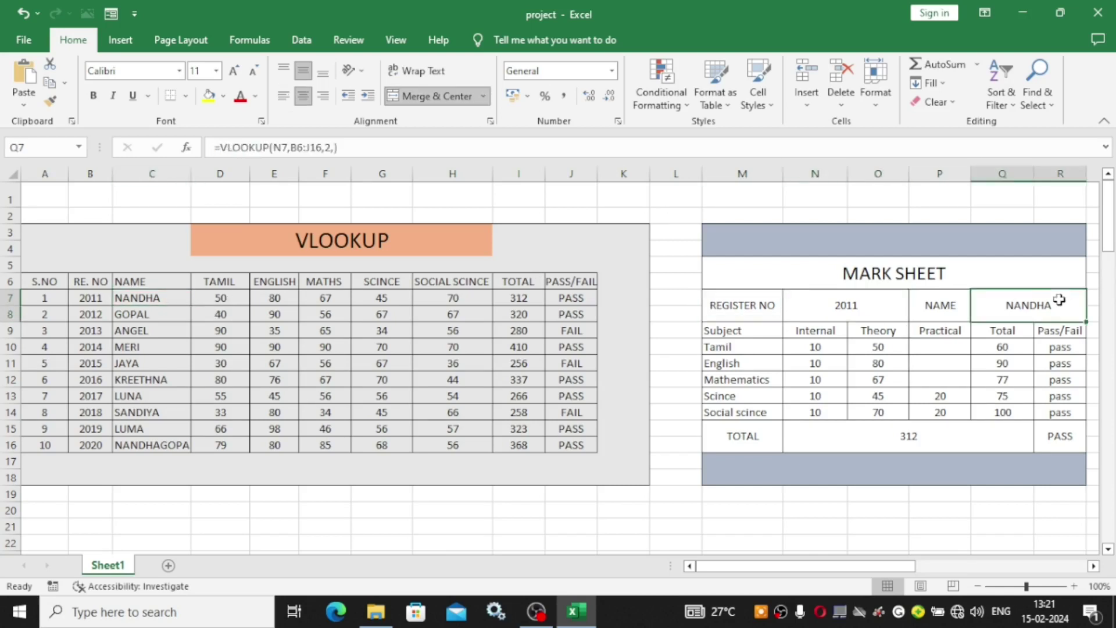
left_click(226, 298)
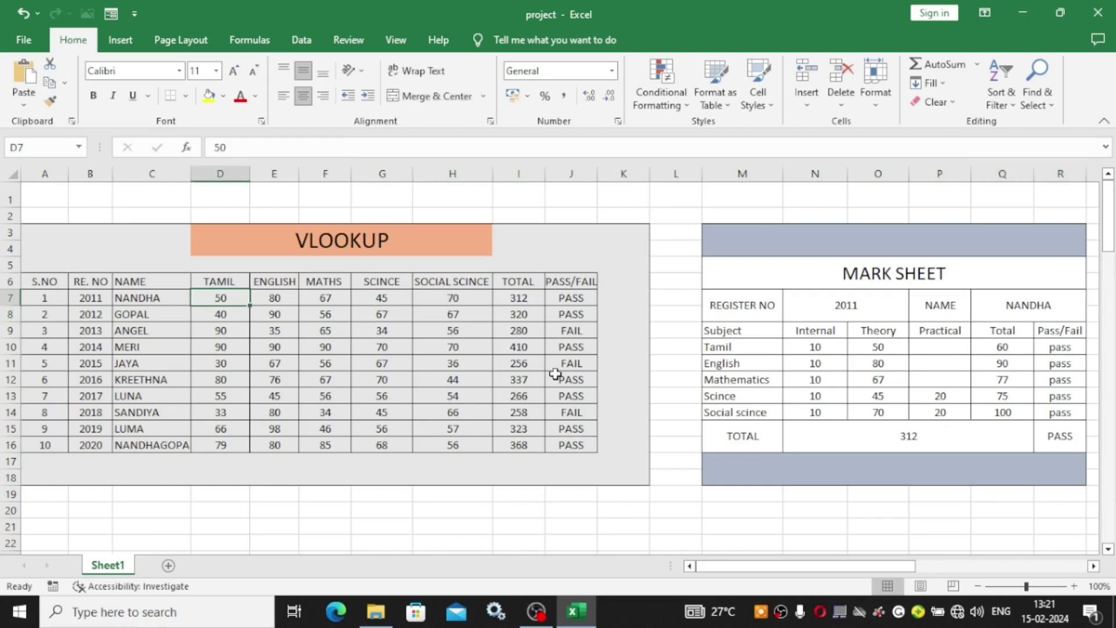
left_click(879, 352)
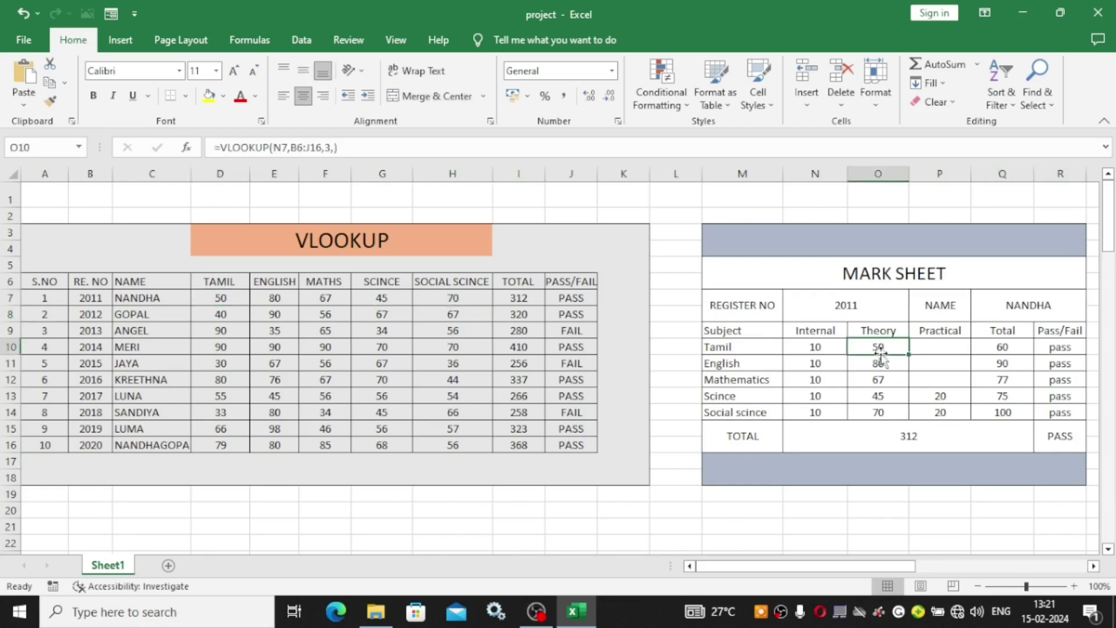
left_click(819, 362)
left_click(817, 347)
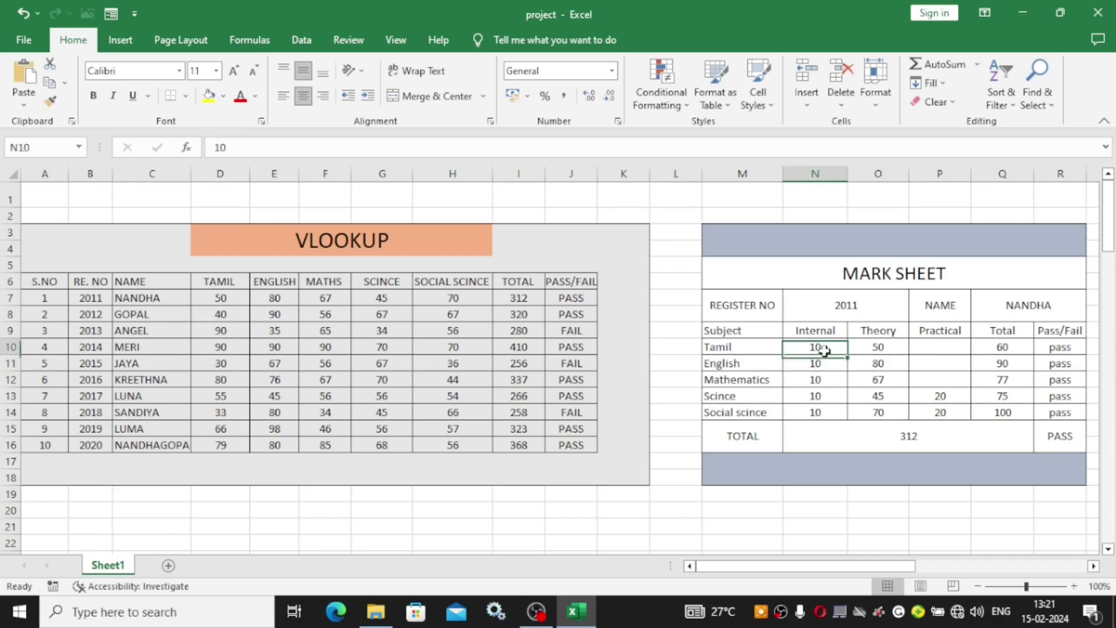
left_click(998, 347)
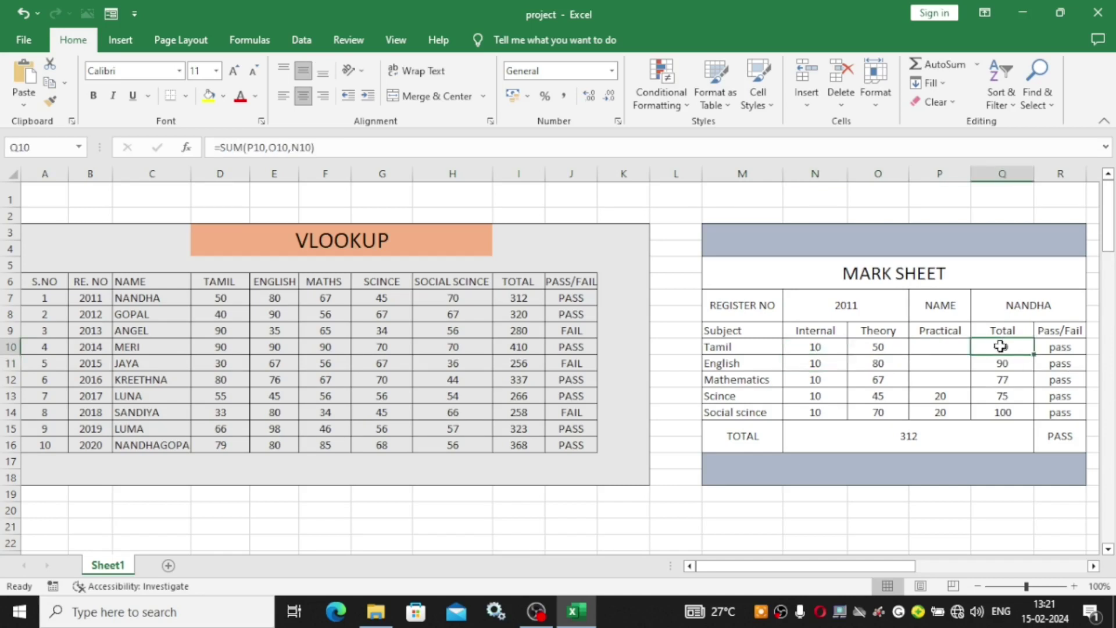
left_click(1059, 347)
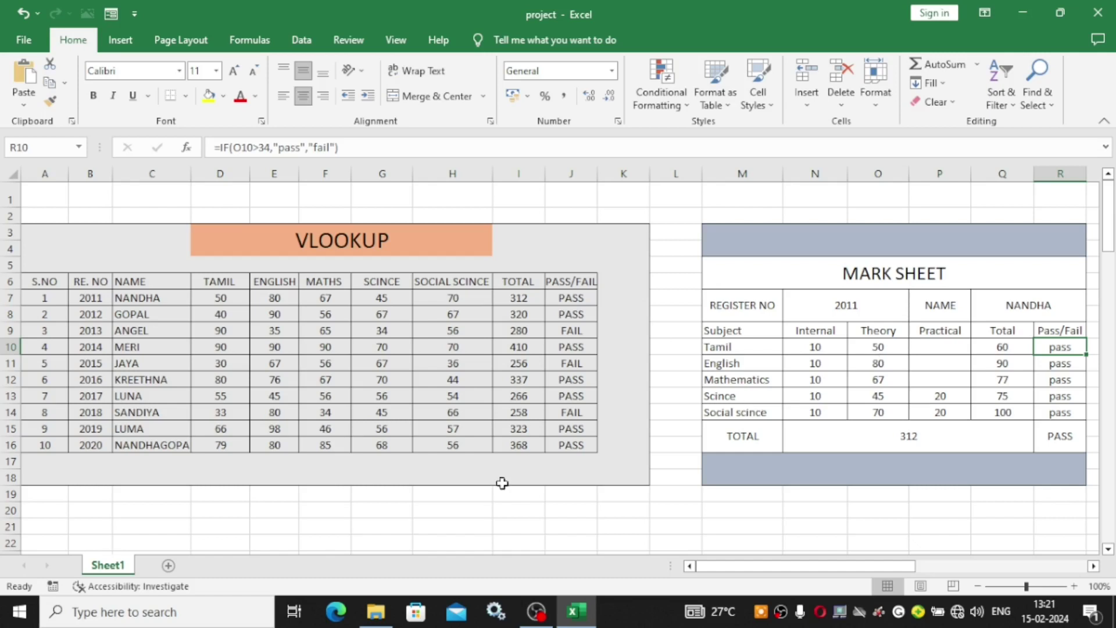
Set REGISTER NO to the number of the S.NO 5 student and check the overall result against table row 11
double_click(871, 308)
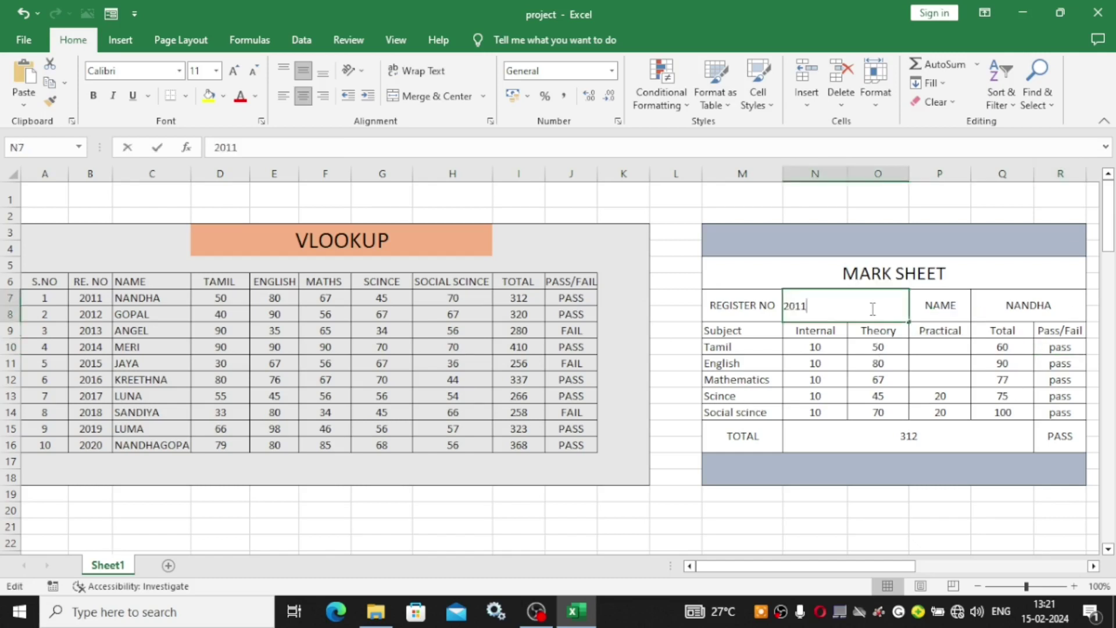
key("BackSpace")
key("BackSpace")
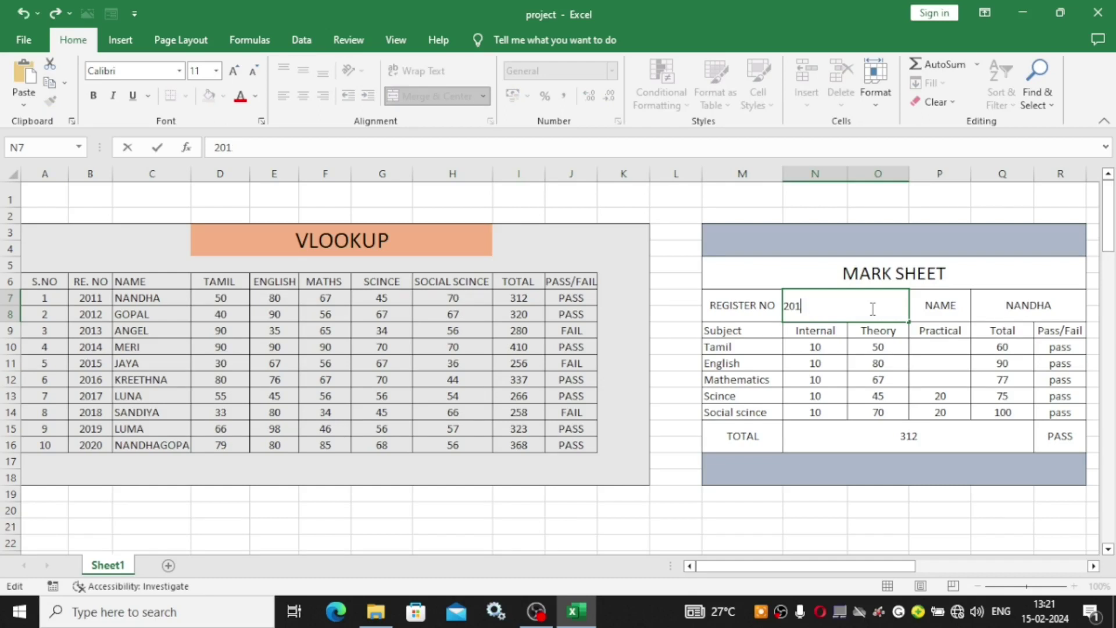
key("BackSpace")
type("015")
key("Return")
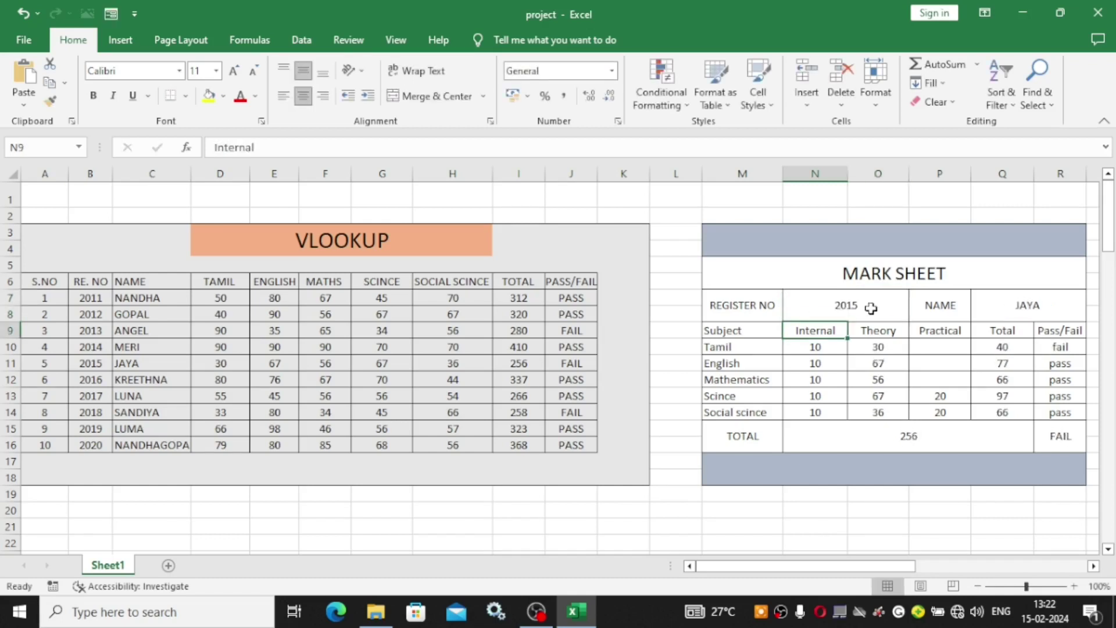
left_click(1069, 442)
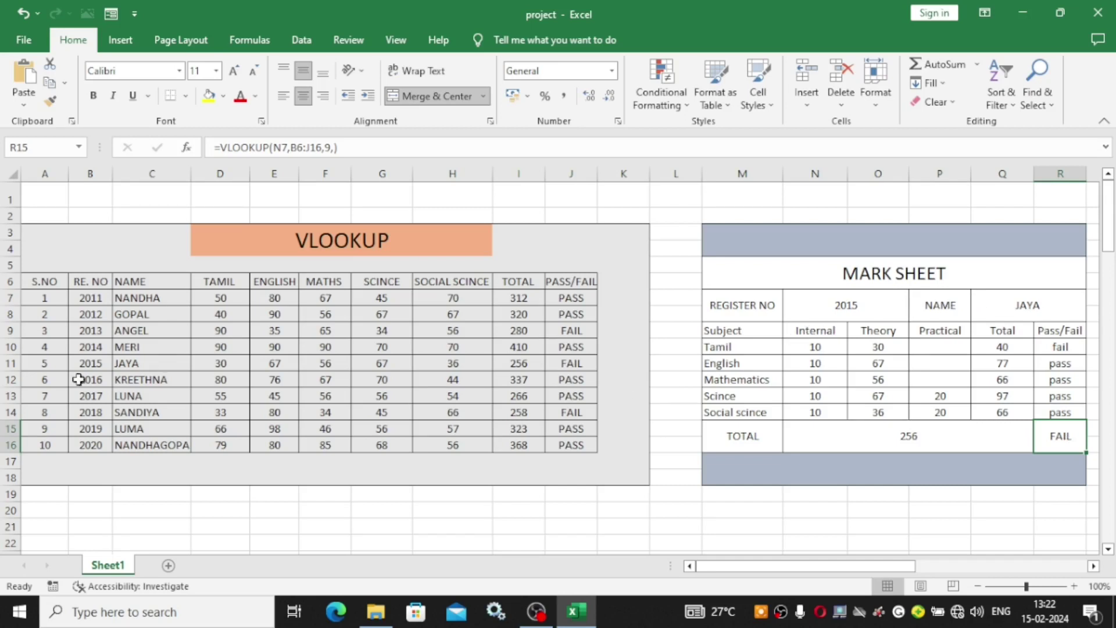
left_click(10, 364)
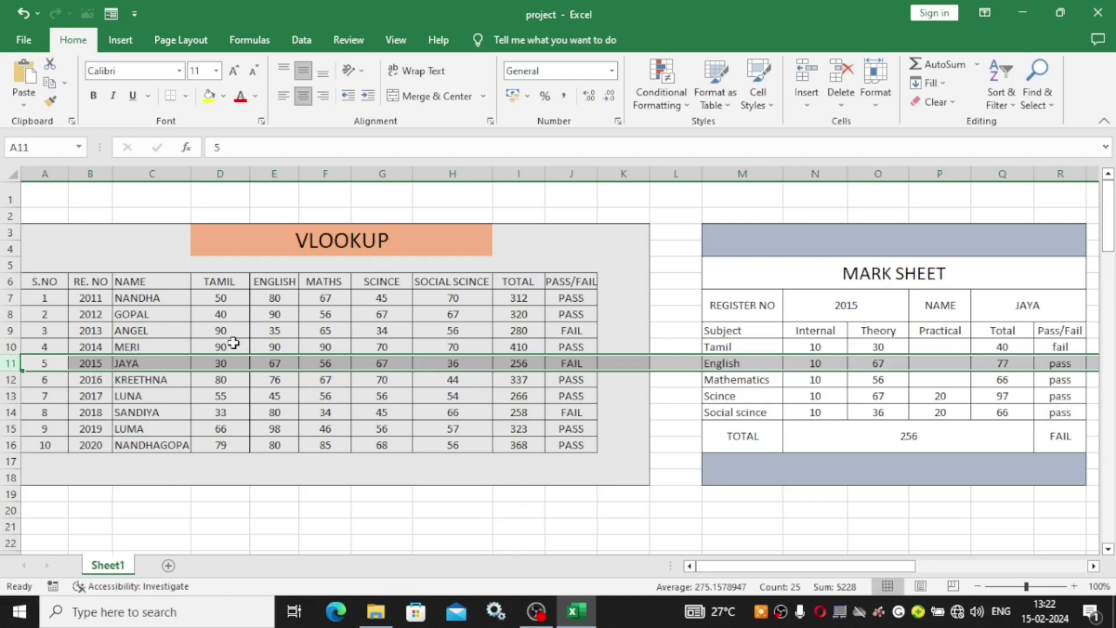
Change the mark sheet's REGISTER NO to the register number of the student listed as S.NO 2
double_click(863, 304)
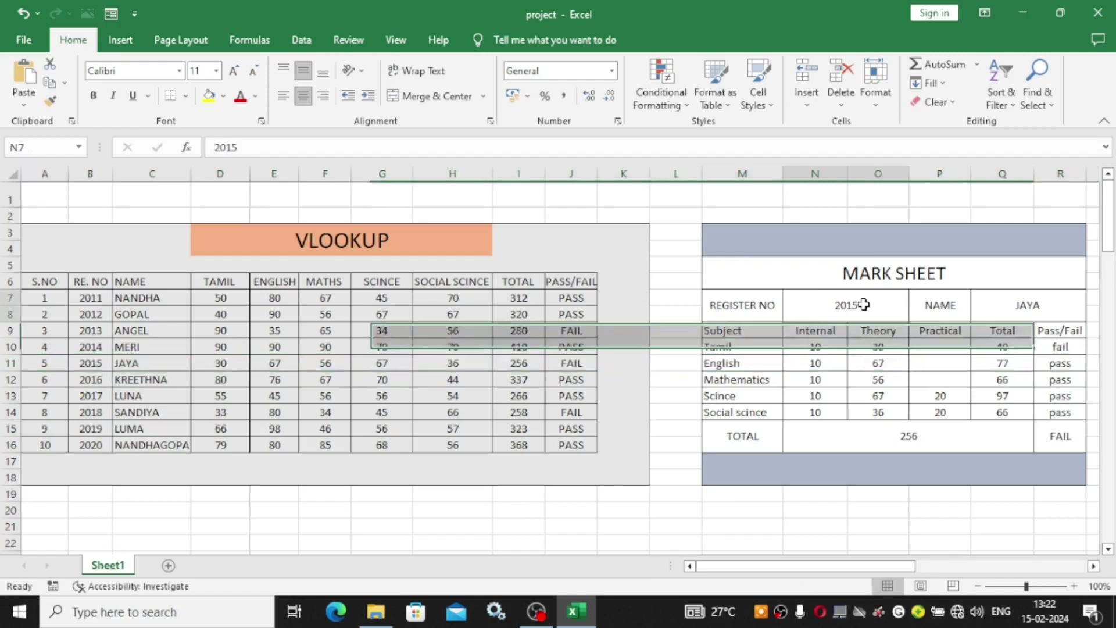
key("BackSpace")
type("2")
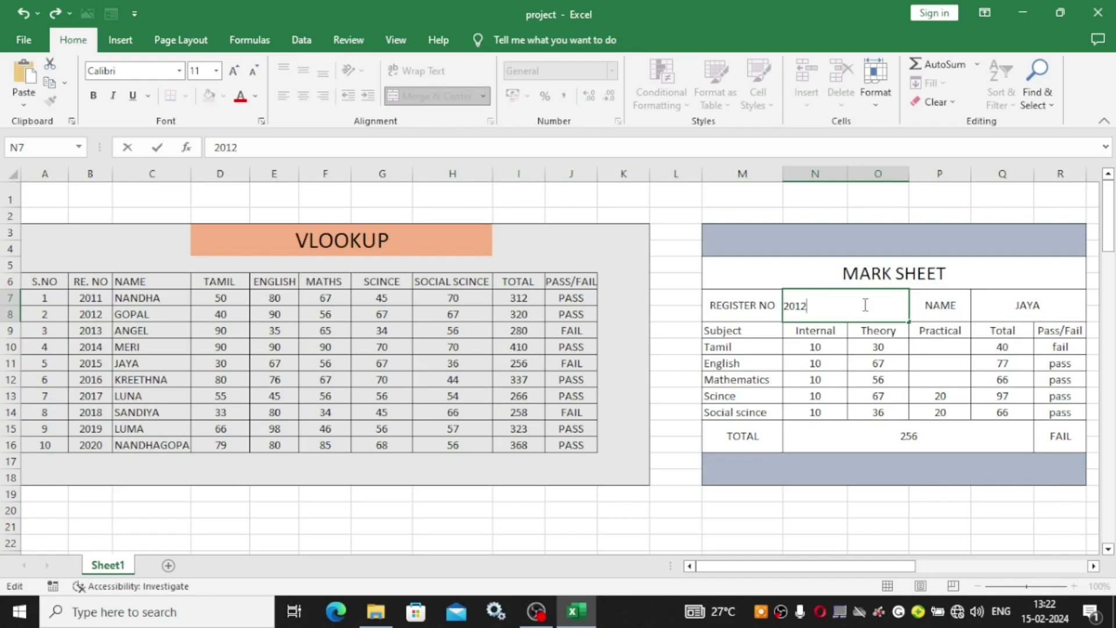
key("Return")
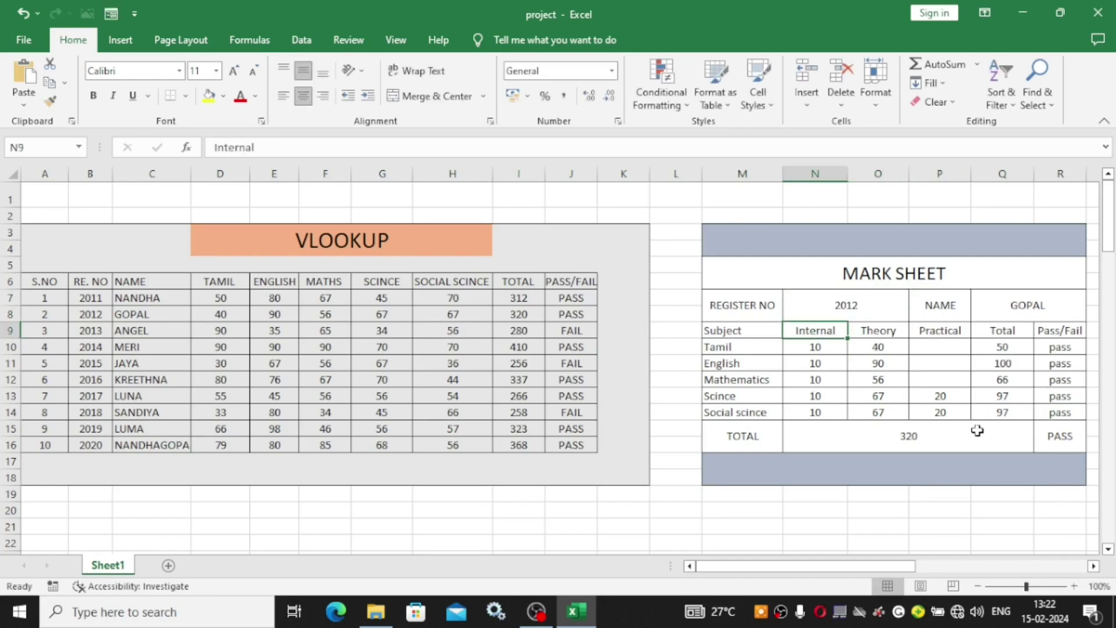
left_click(867, 306)
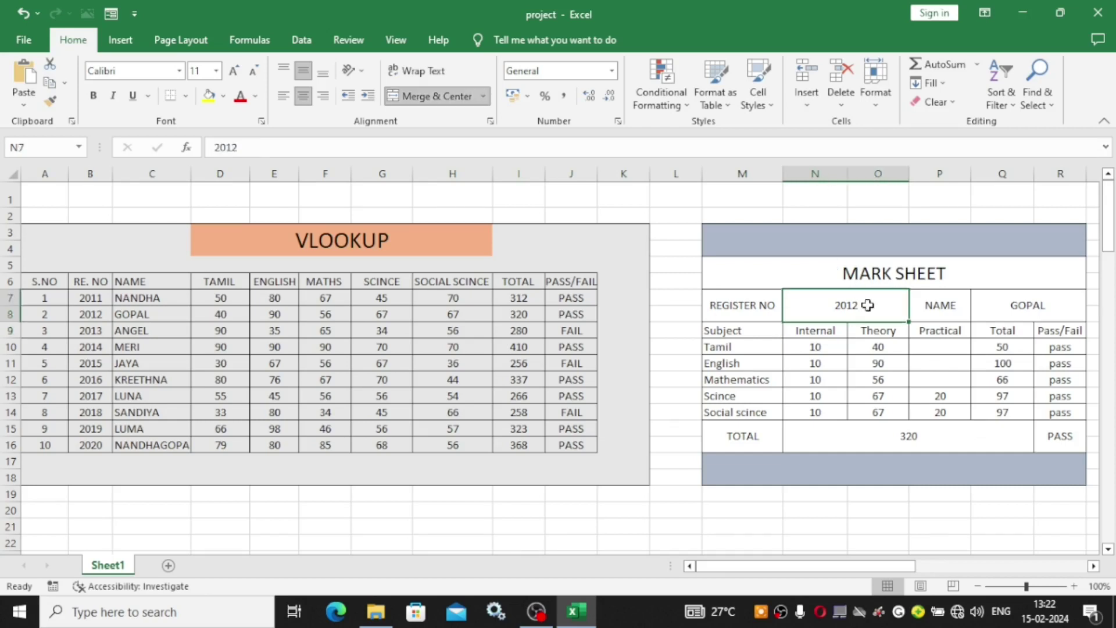